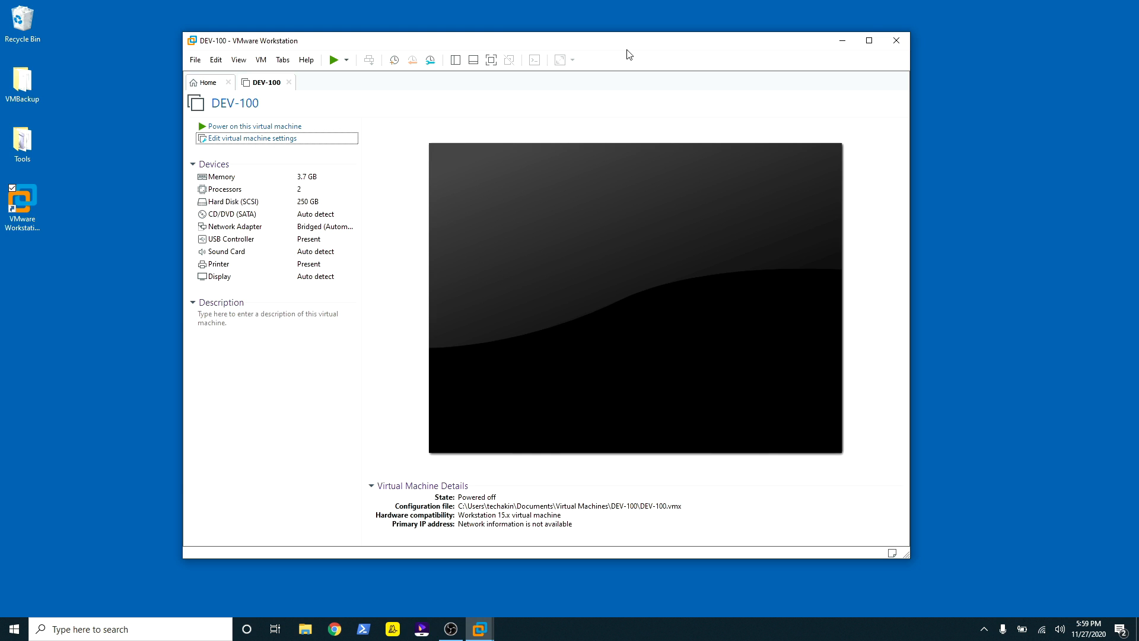
# Step: Open the host's Tools folder, select the Server2019 disc image, then hide the folder window
pyautogui.moveTo(630, 48); pyautogui.dragTo(706, 42)
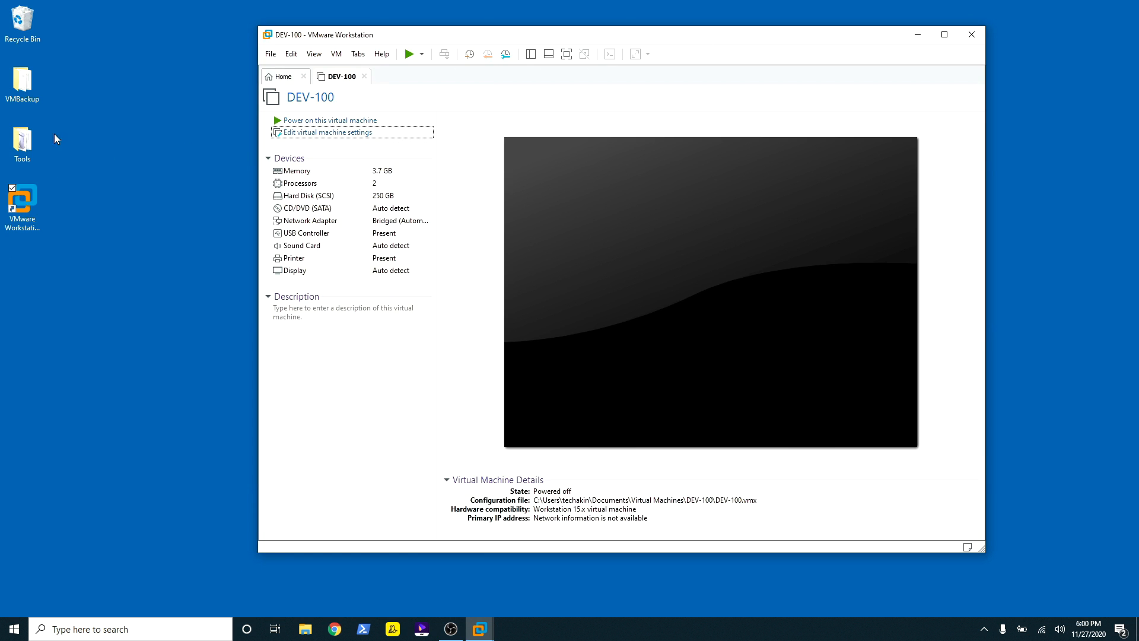
pyautogui.doubleClick(20, 137)
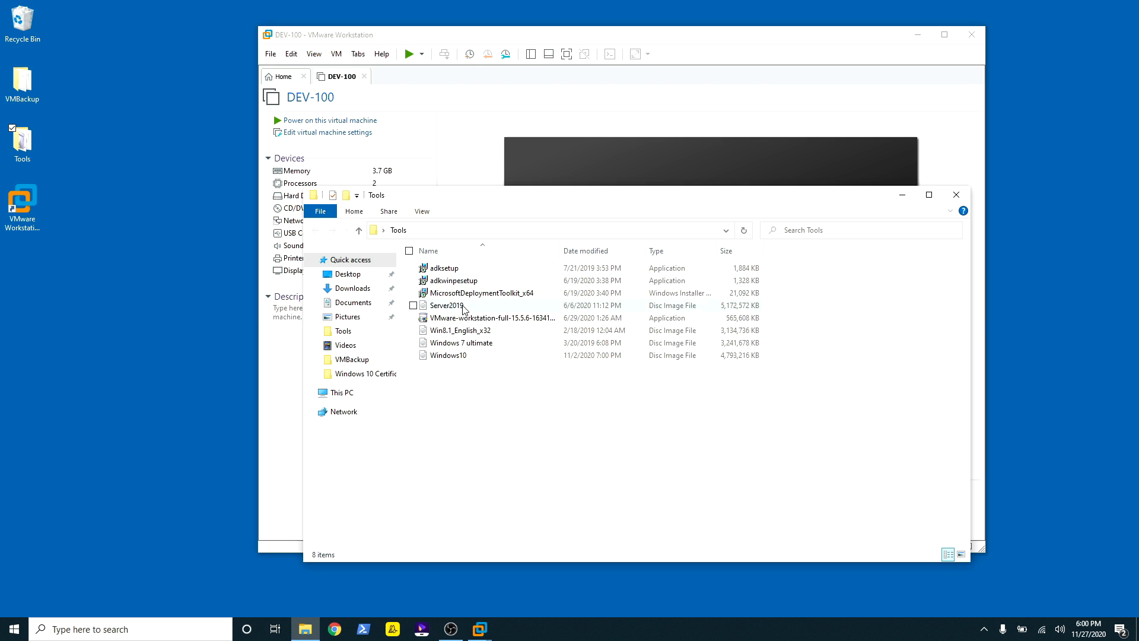
pyautogui.click(463, 307)
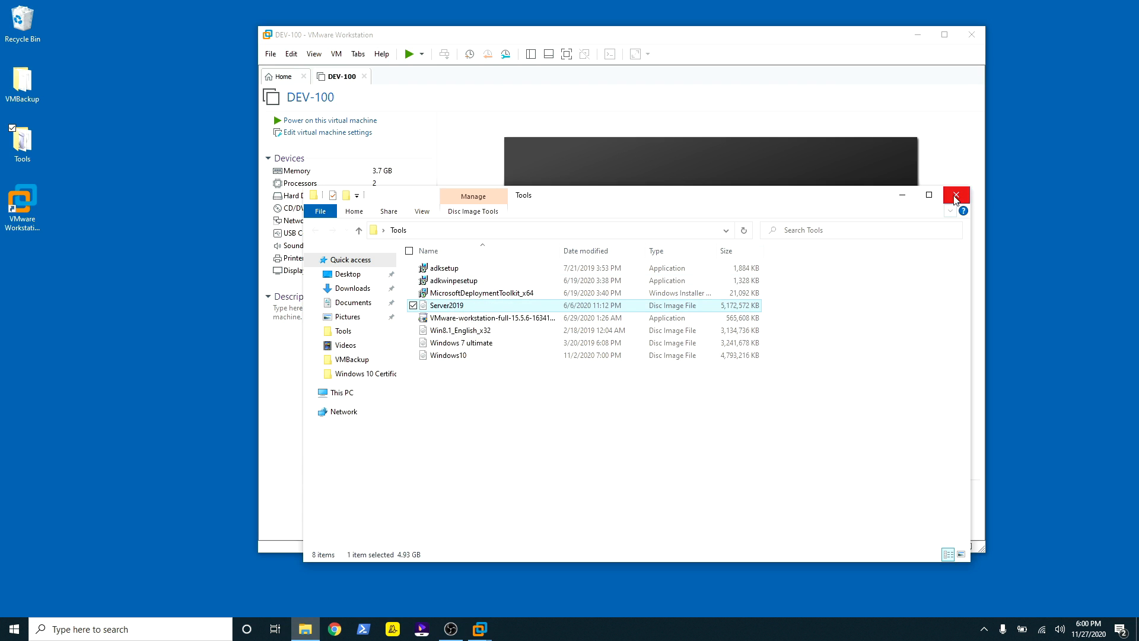
pyautogui.click(903, 195)
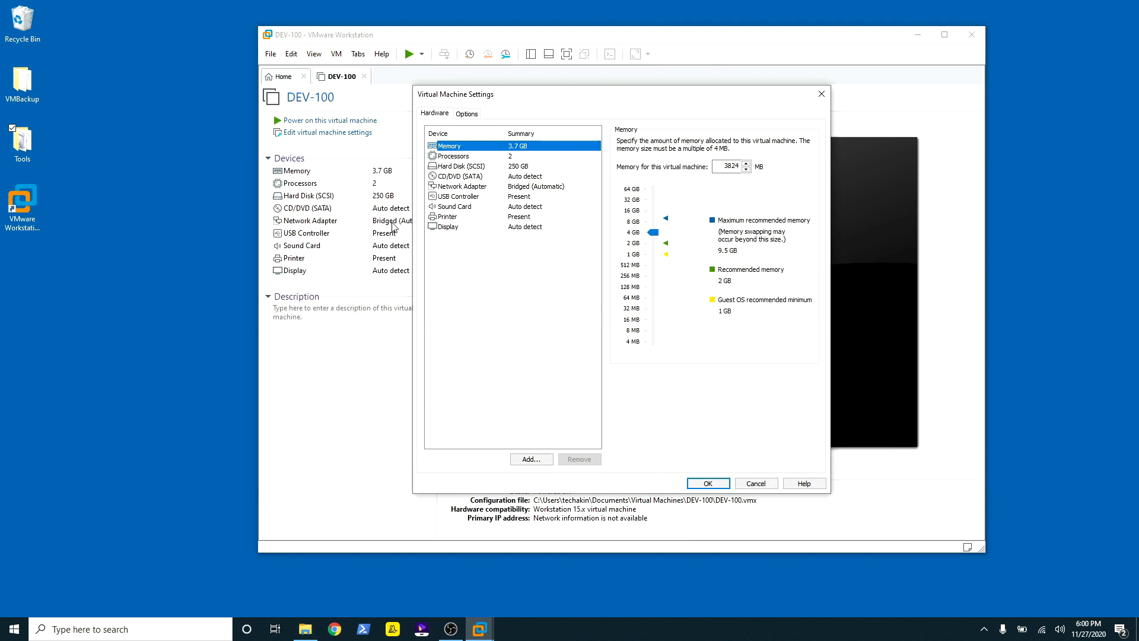
# Step: Set DEV-100's CD/DVD (SATA) drive to use the Server2019 ISO image and save the settings
pyautogui.click(448, 178)
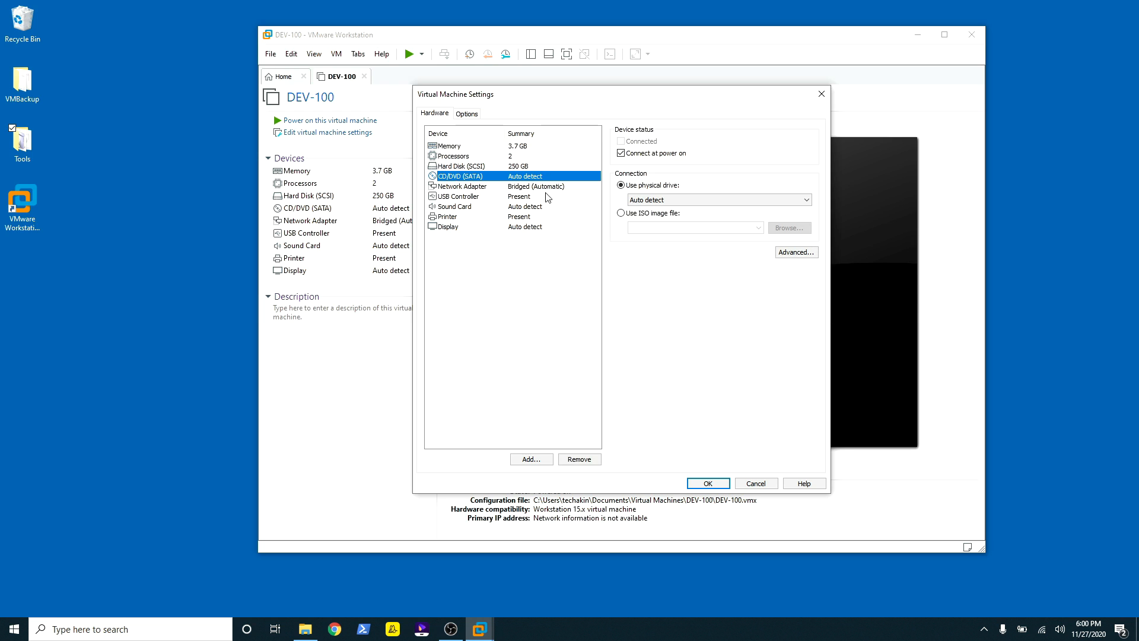
pyautogui.click(621, 215)
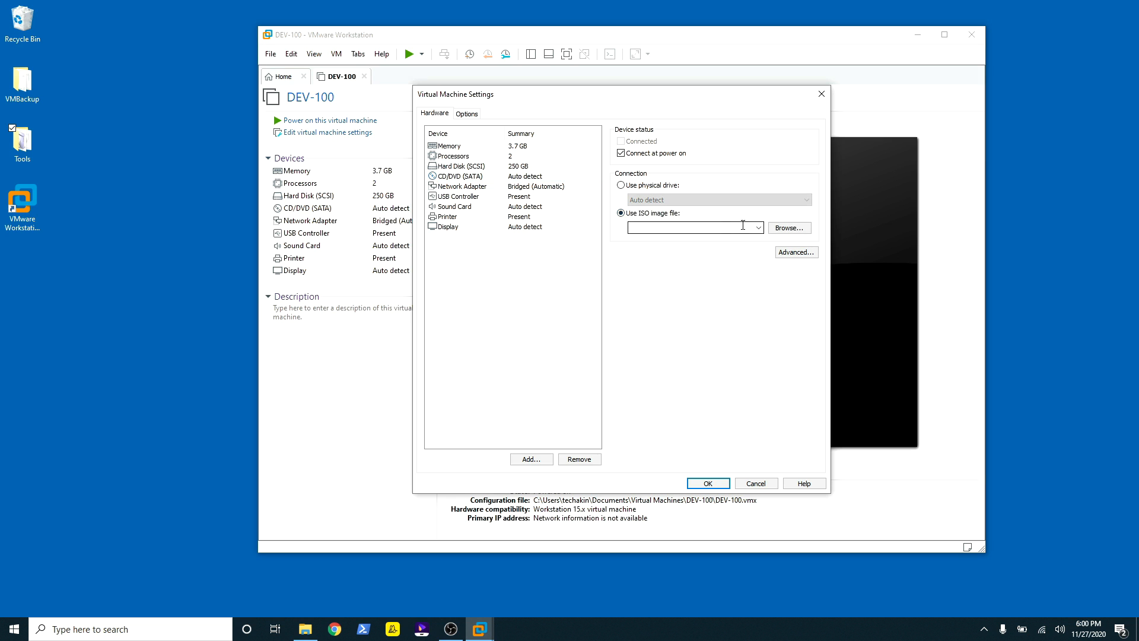
pyautogui.click(789, 229)
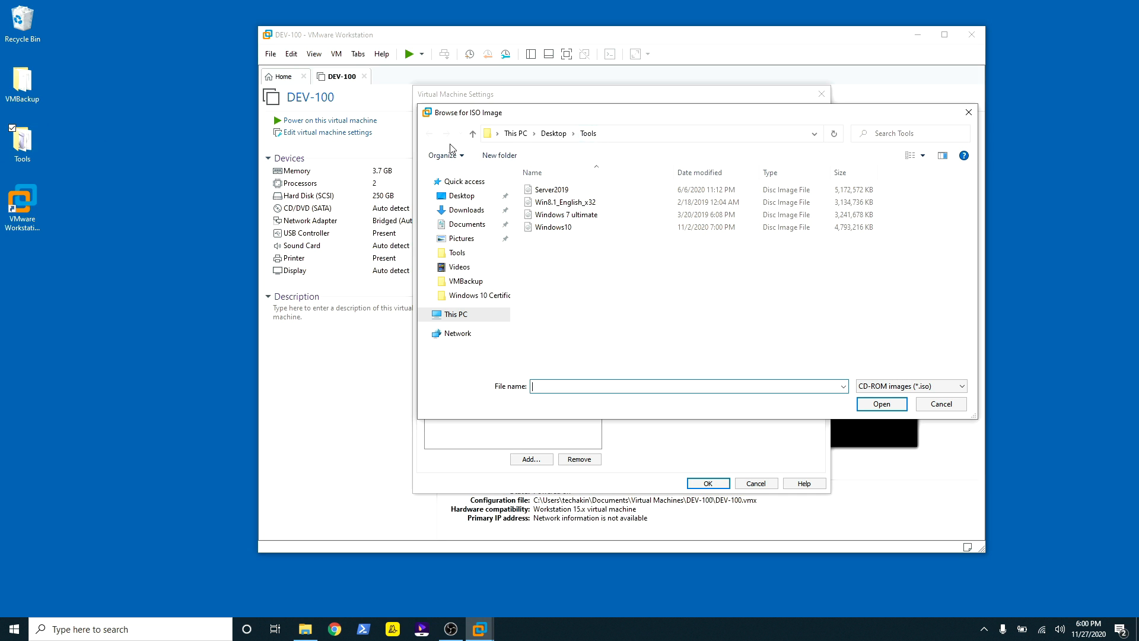
pyautogui.click(563, 190)
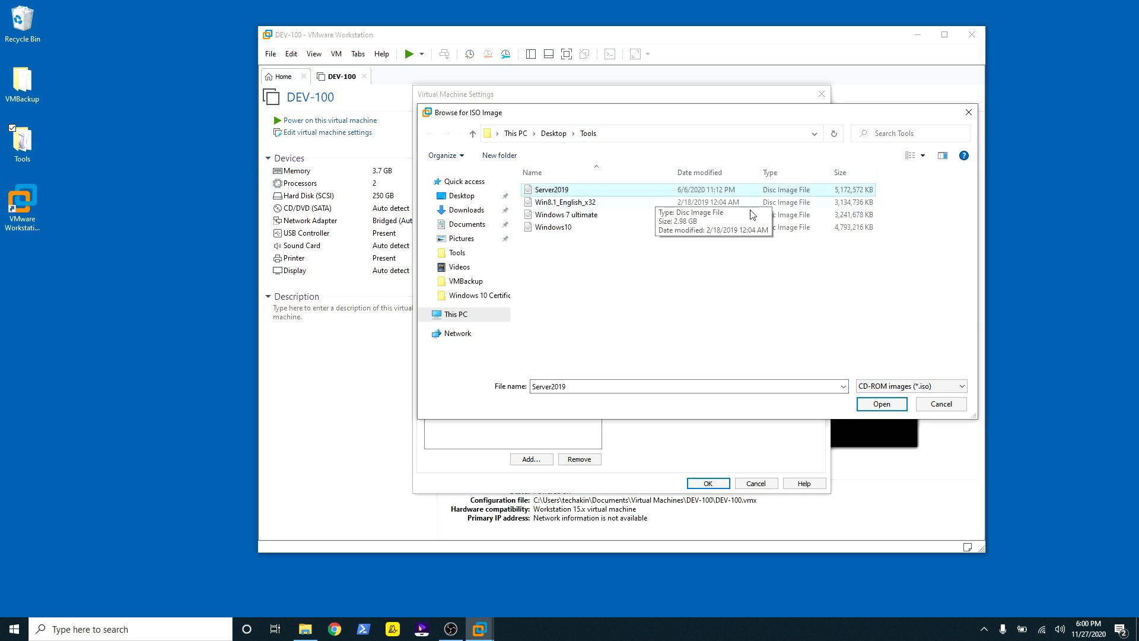
pyautogui.click(884, 404)
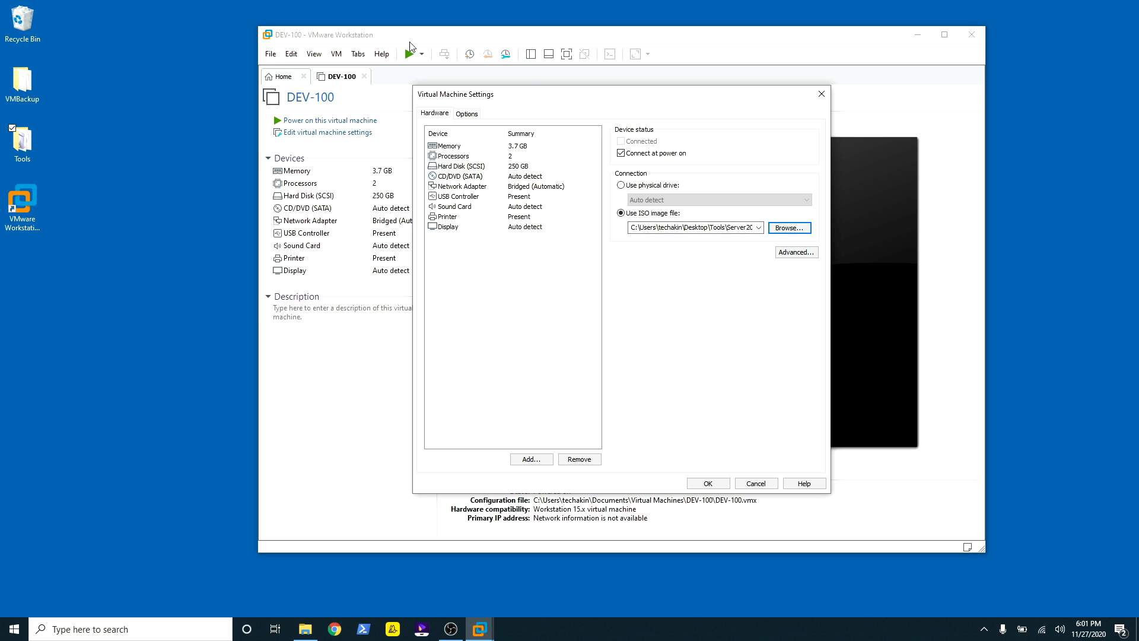
pyautogui.click(708, 482)
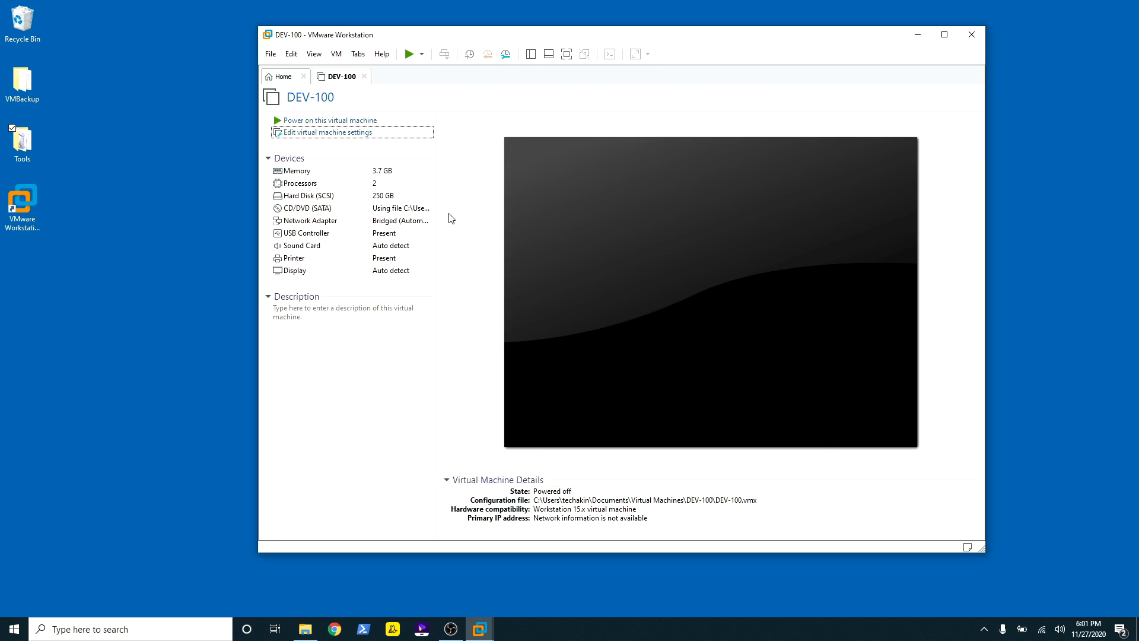
pyautogui.click(945, 36)
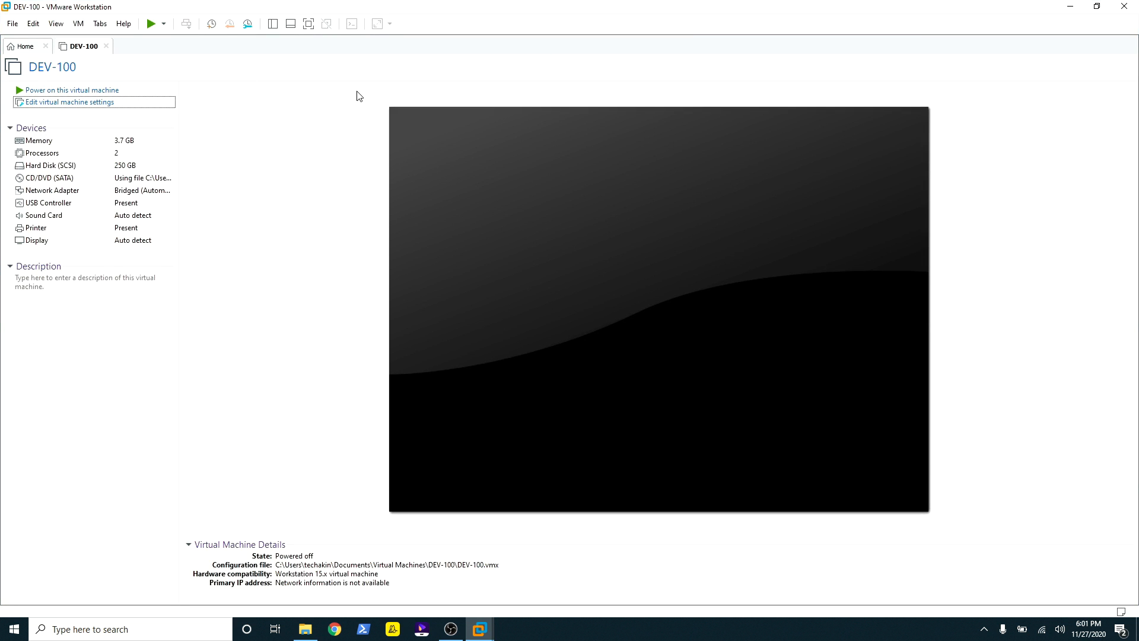
# Step: Power on DEV-100, press a key to boot from the CD, and dismiss the install hint bar
pyautogui.click(69, 91)
pyautogui.click(588, 214)
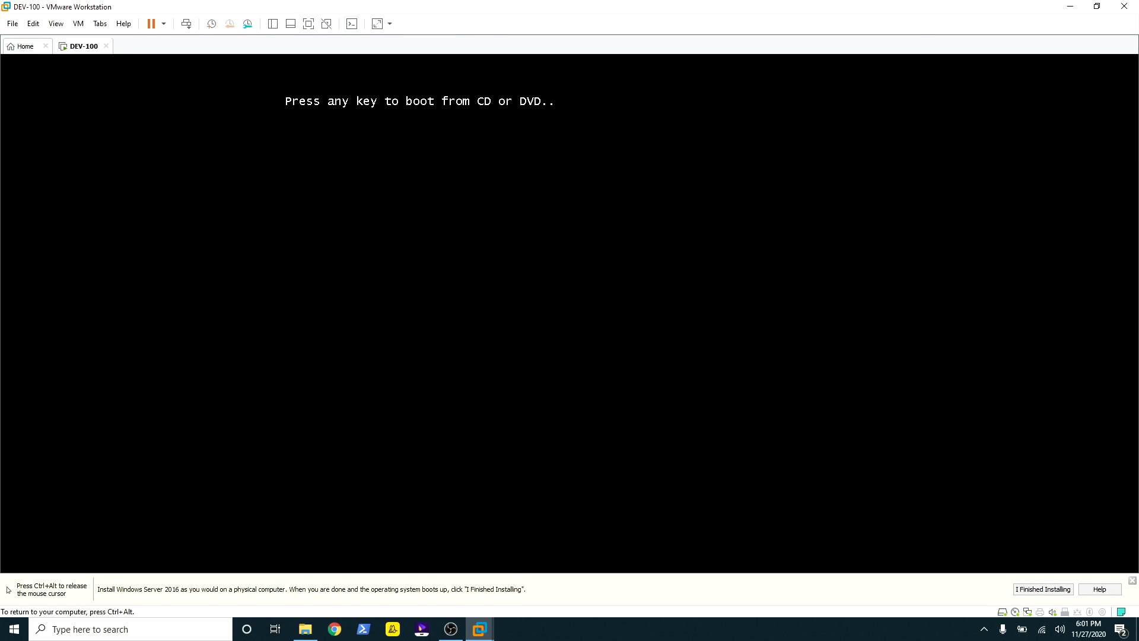
pyautogui.press('Return')
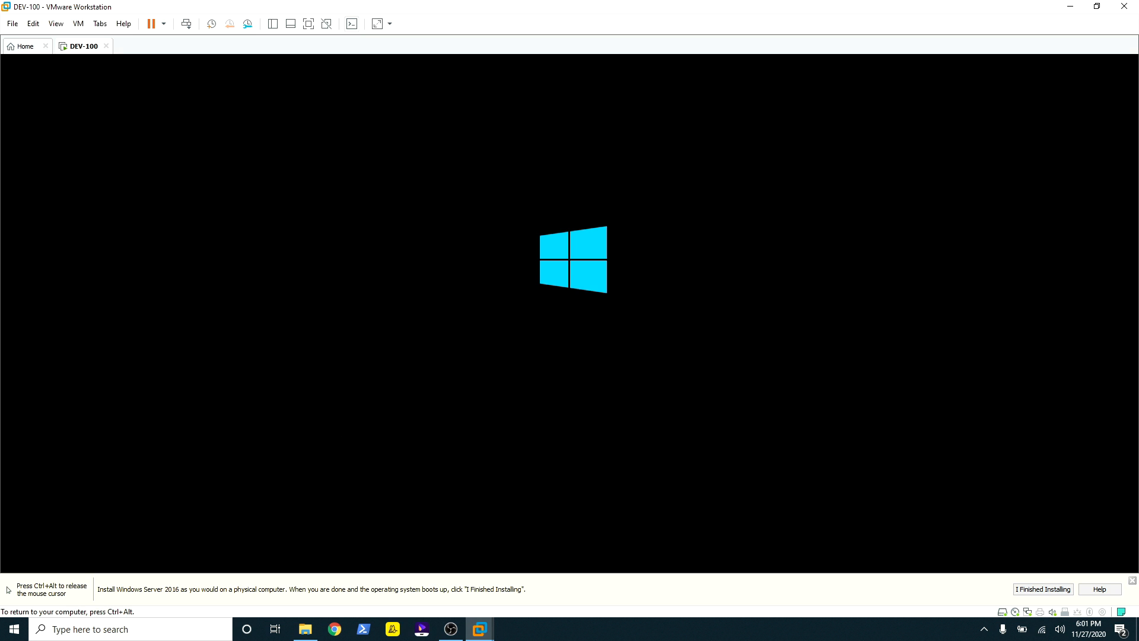
pyautogui.hotkey('ctrl', 'alt')
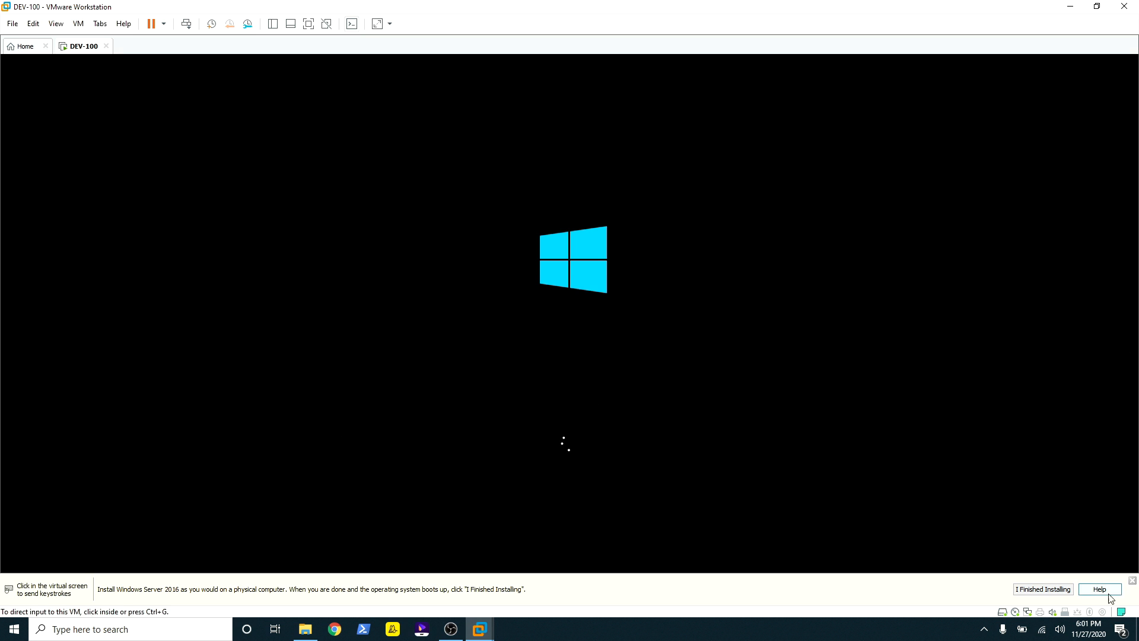
pyautogui.click(1133, 581)
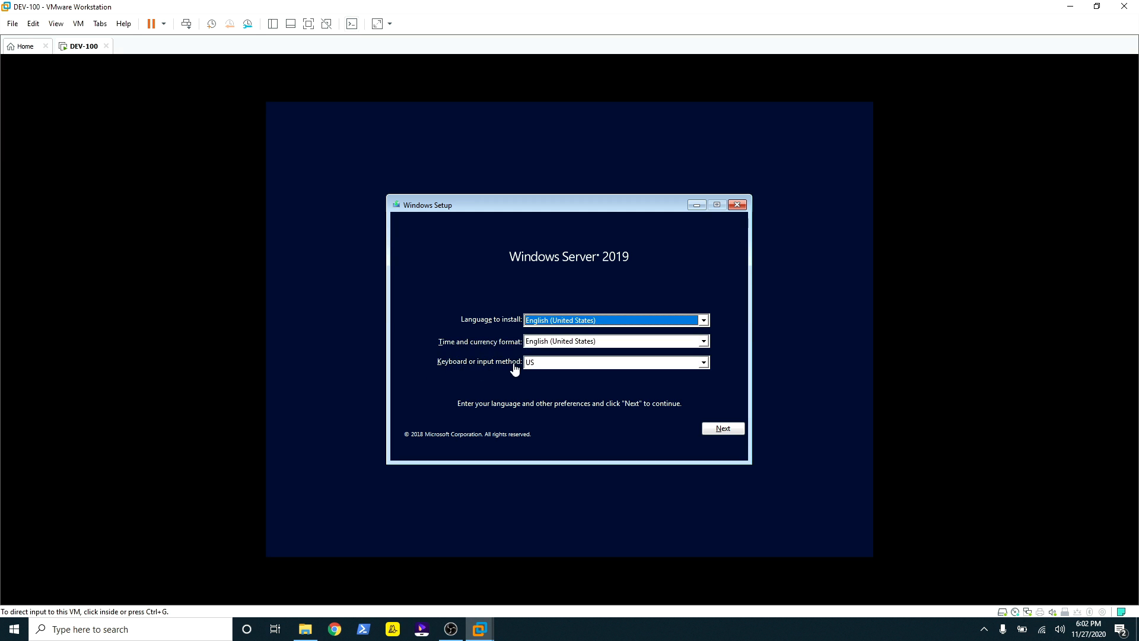
# Step: Keep the default language settings and start the Windows installation
pyautogui.click(593, 408)
pyautogui.click(724, 426)
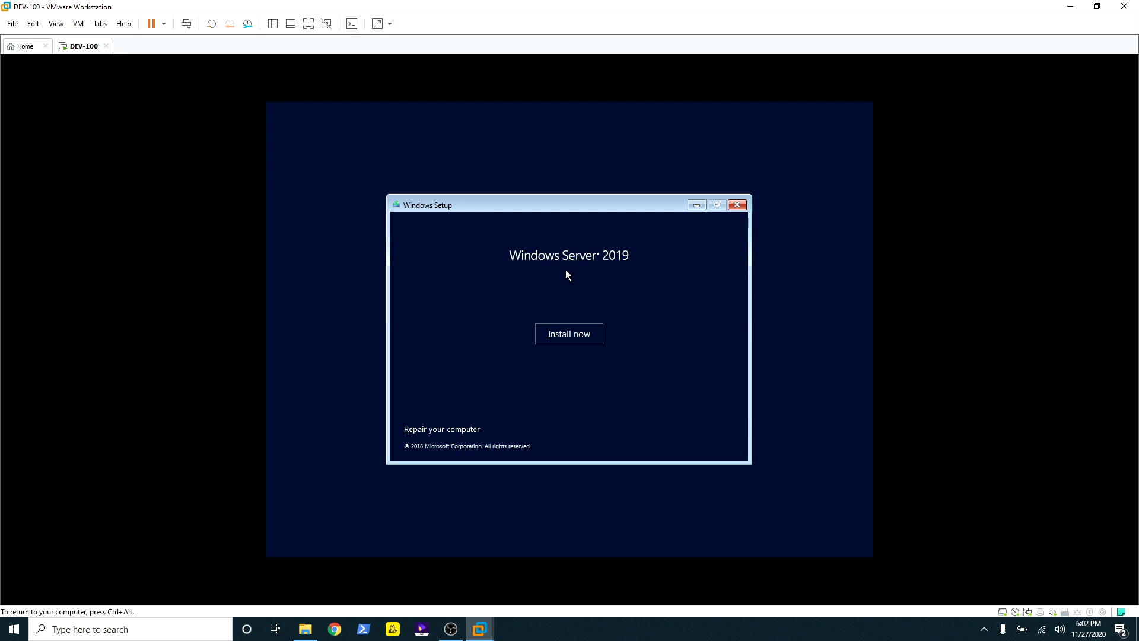
pyautogui.click(572, 334)
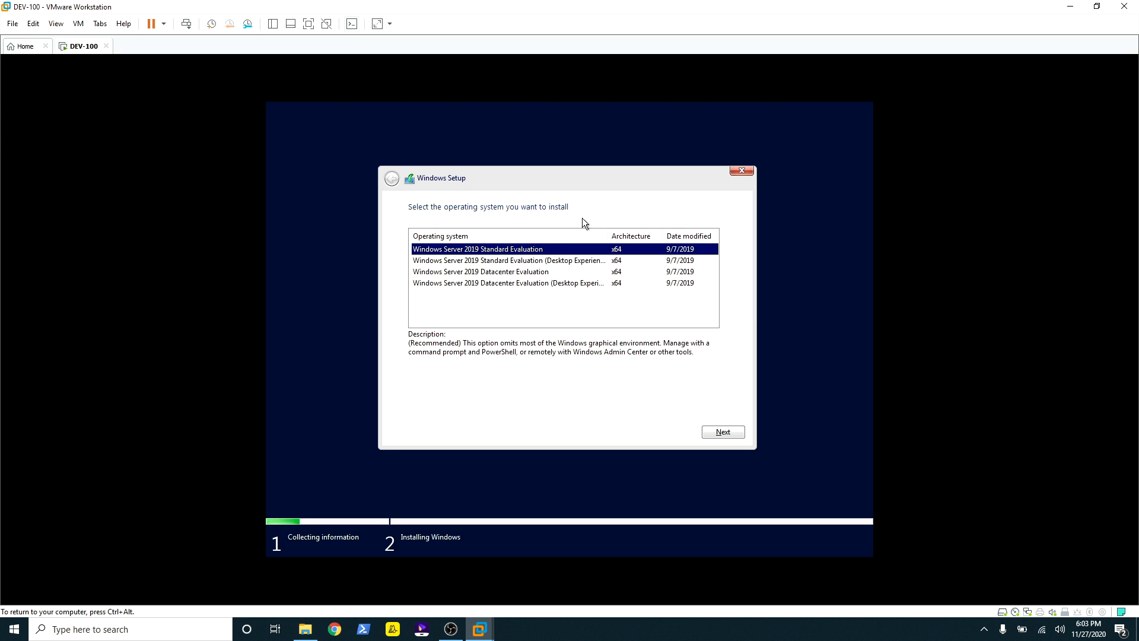
# Step: Choose Standard Evaluation (Desktop Experience), accept the licence terms, and pick Custom install
pyautogui.moveTo(515, 322); pyautogui.dragTo(532, 321)
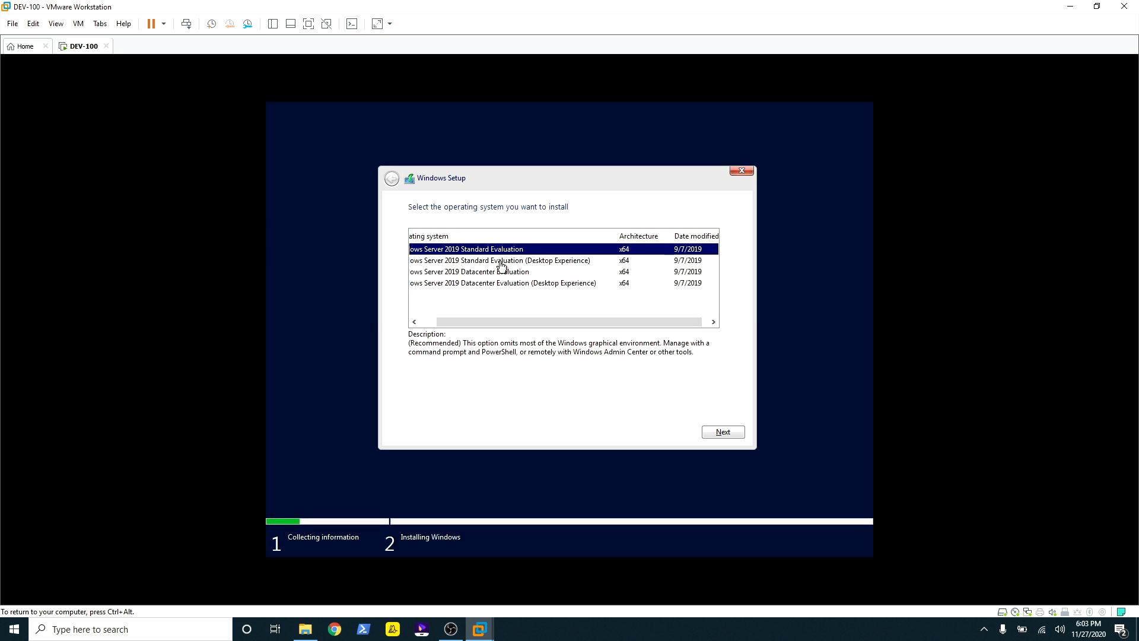
pyautogui.click(502, 262)
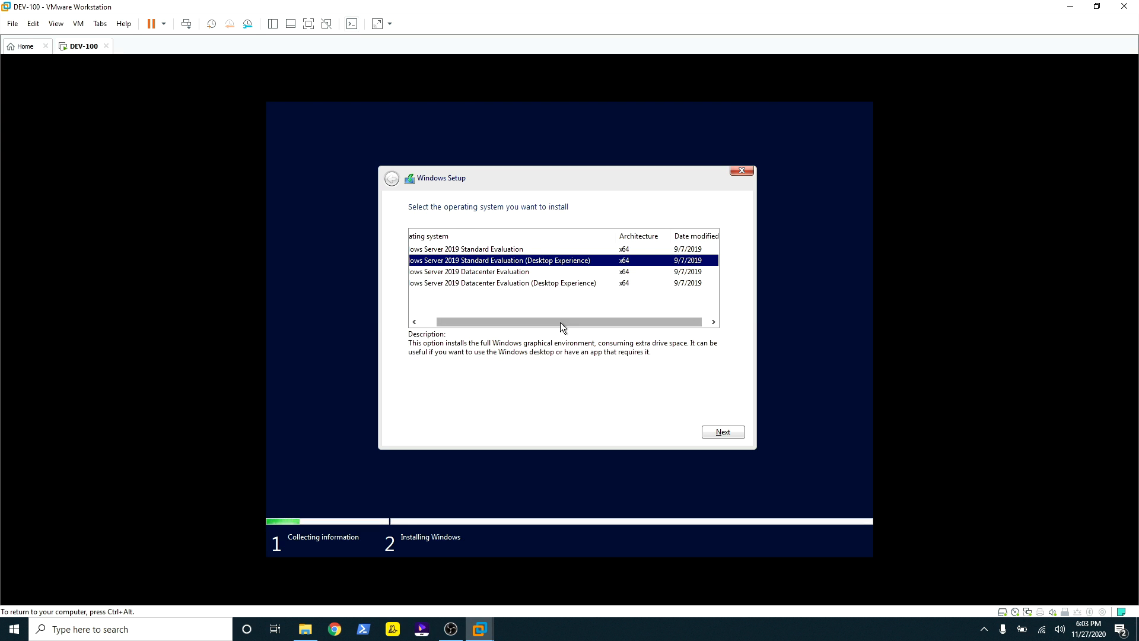
pyautogui.moveTo(560, 323); pyautogui.dragTo(471, 315)
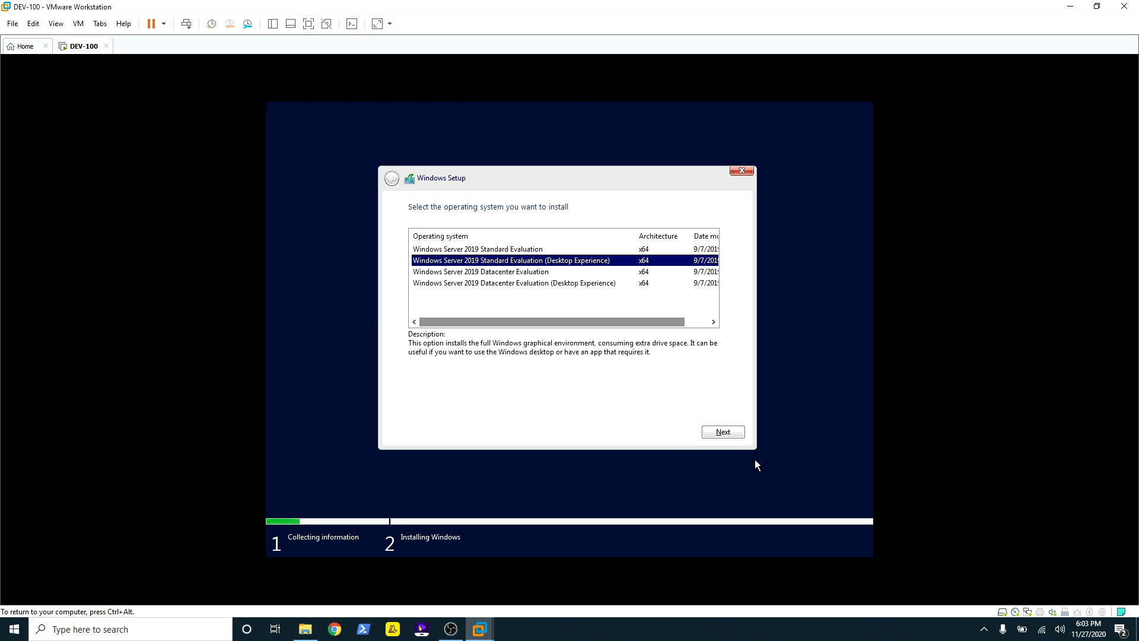
pyautogui.click(719, 431)
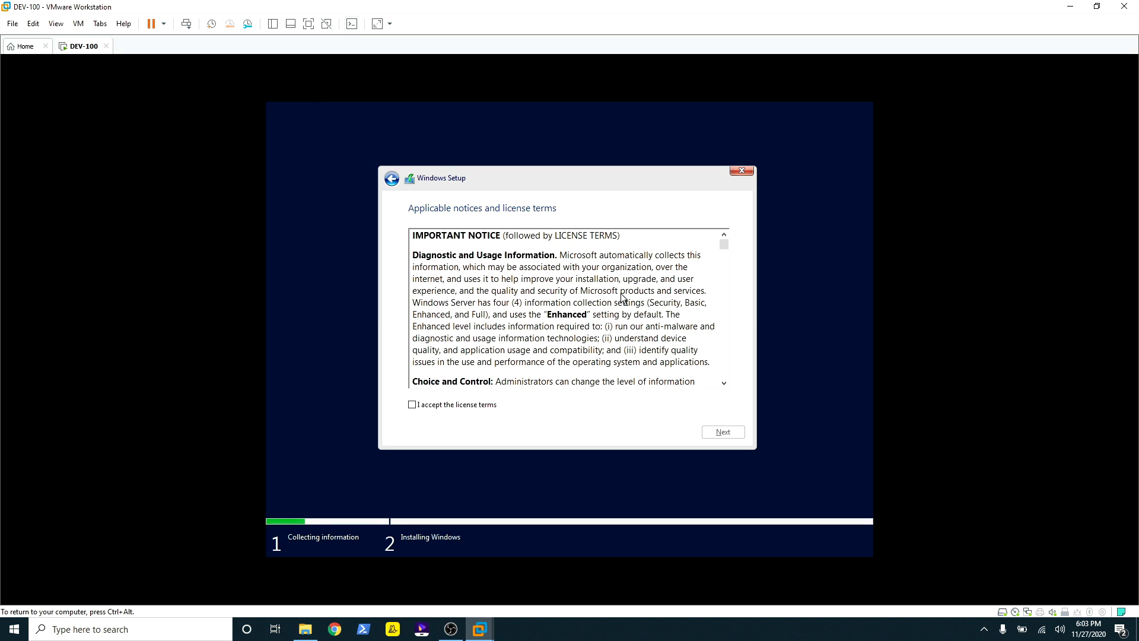
pyautogui.click(414, 403)
pyautogui.click(723, 433)
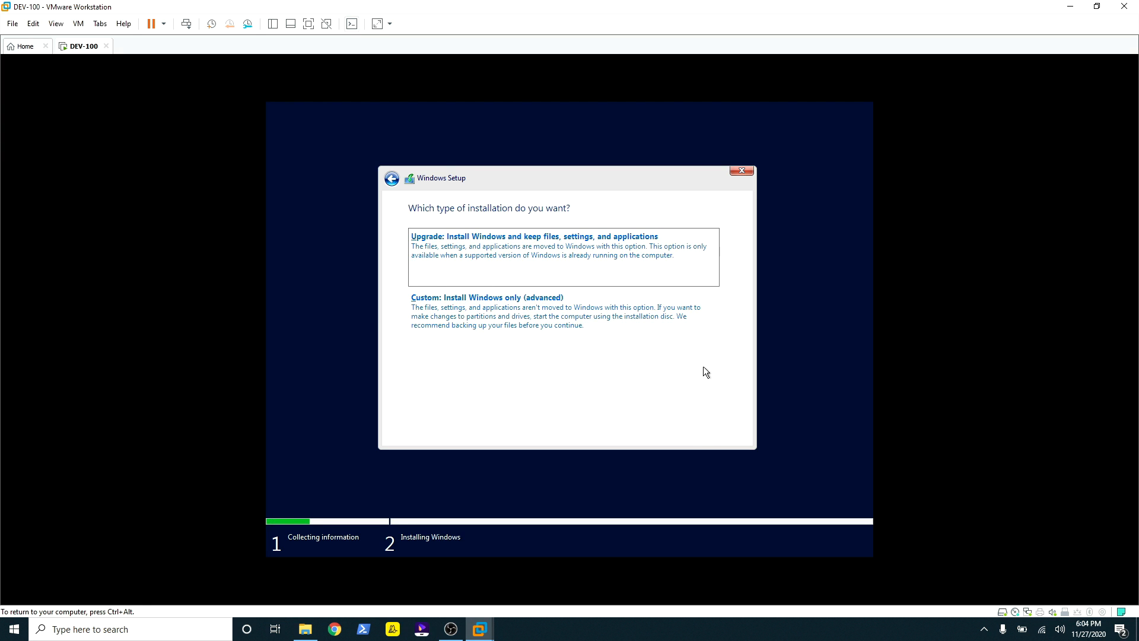
pyautogui.click(488, 321)
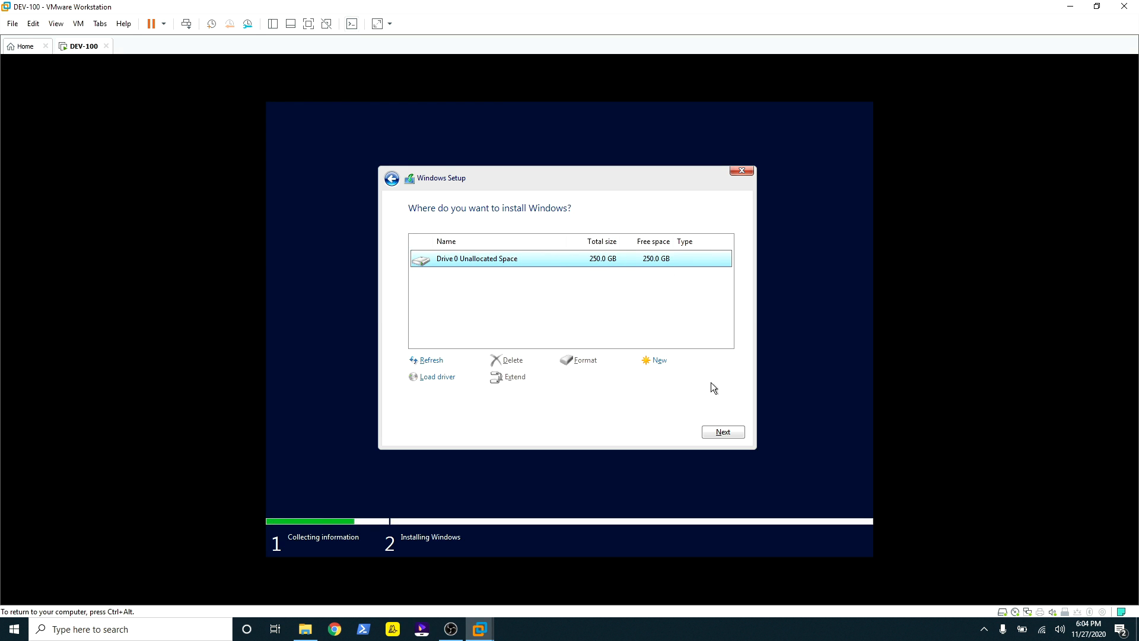
# Step: Install Windows Server 2019 onto Drive 0's 250.0 GB unallocated space
pyautogui.click(723, 434)
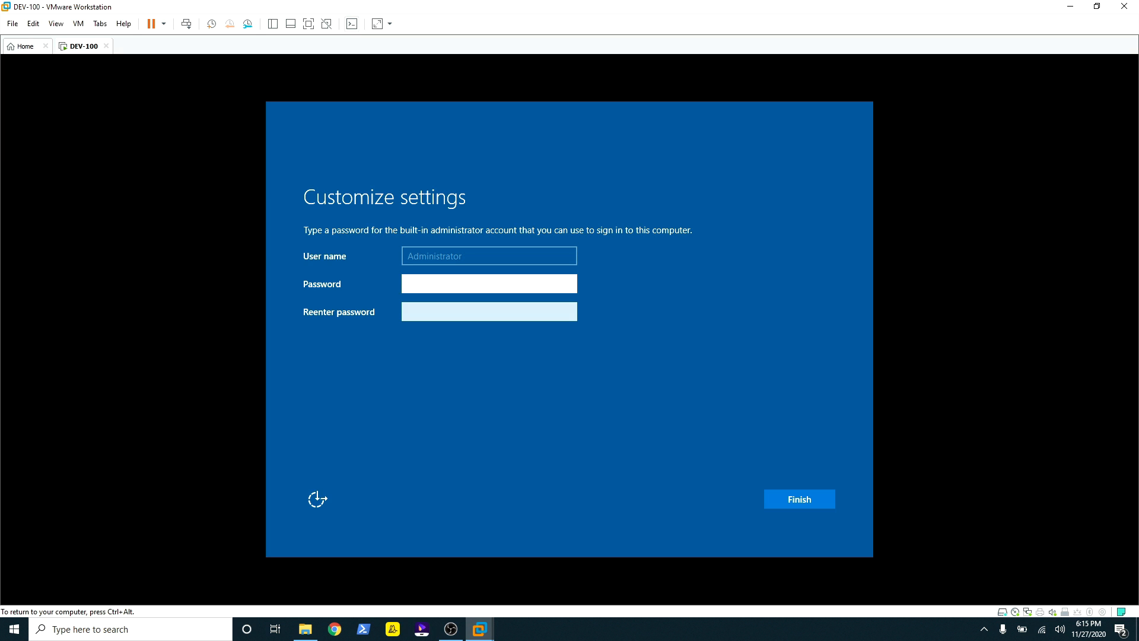
# Step: Enter and confirm the built-in Administrator password, then finish setup
pyautogui.write('P@ssw0rd12')
pyautogui.press('Tab')
pyautogui.write('P@ssw0')
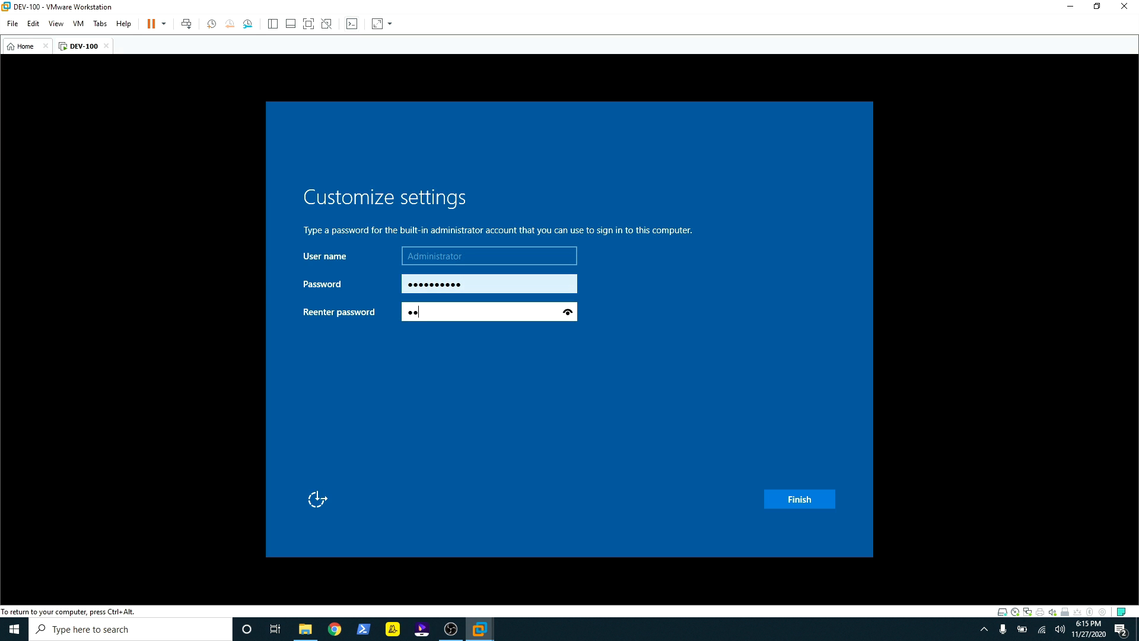
pyautogui.write('rd12')
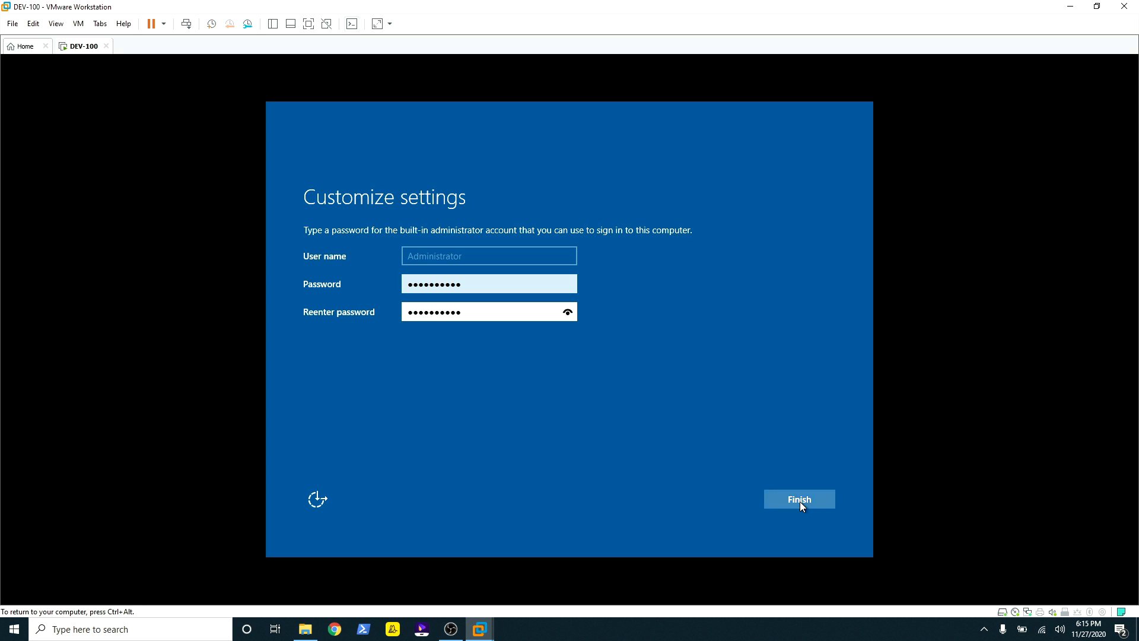
pyautogui.click(800, 501)
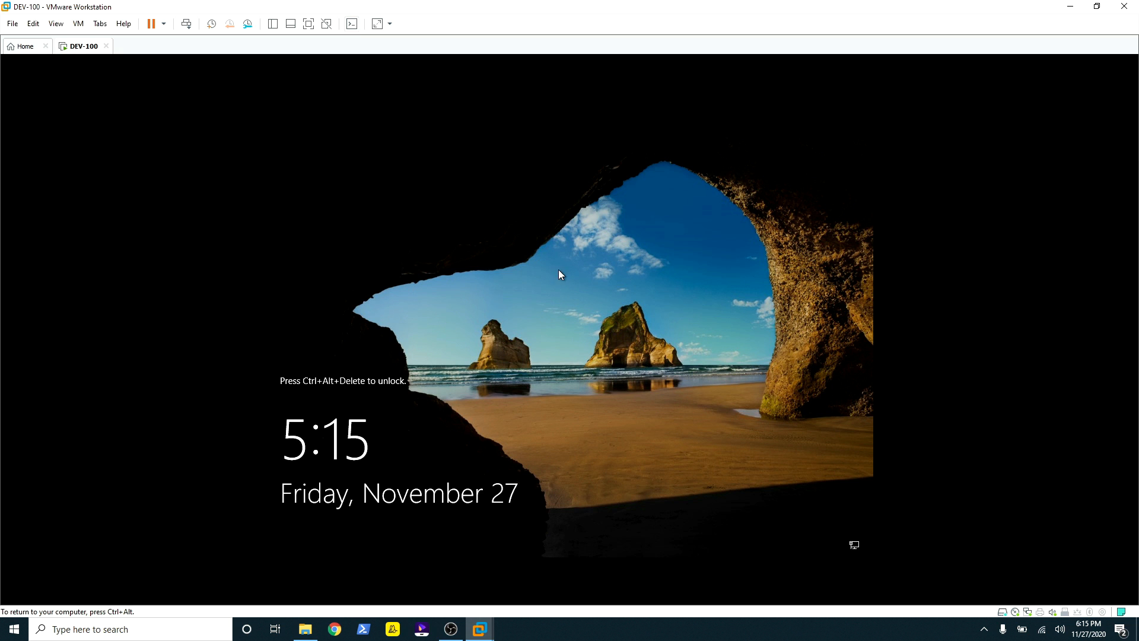
# Step: Send Ctrl+Alt+Del, sign in as Administrator, and allow network discovery
pyautogui.hotkey('ctrl', 'alt')
pyautogui.click(78, 25)
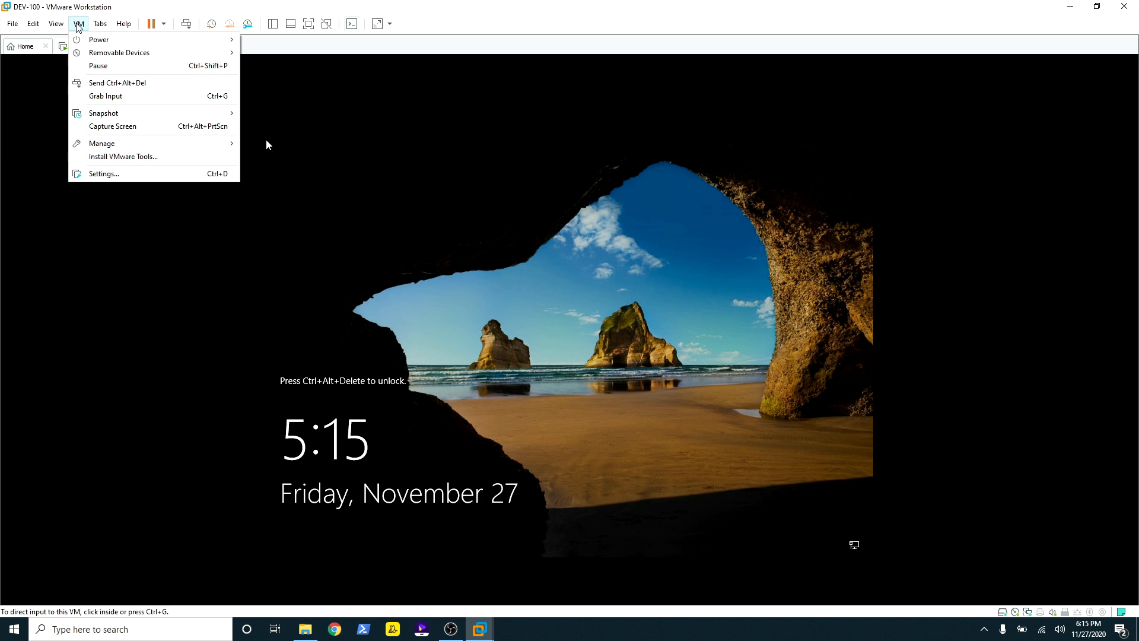
pyautogui.click(128, 83)
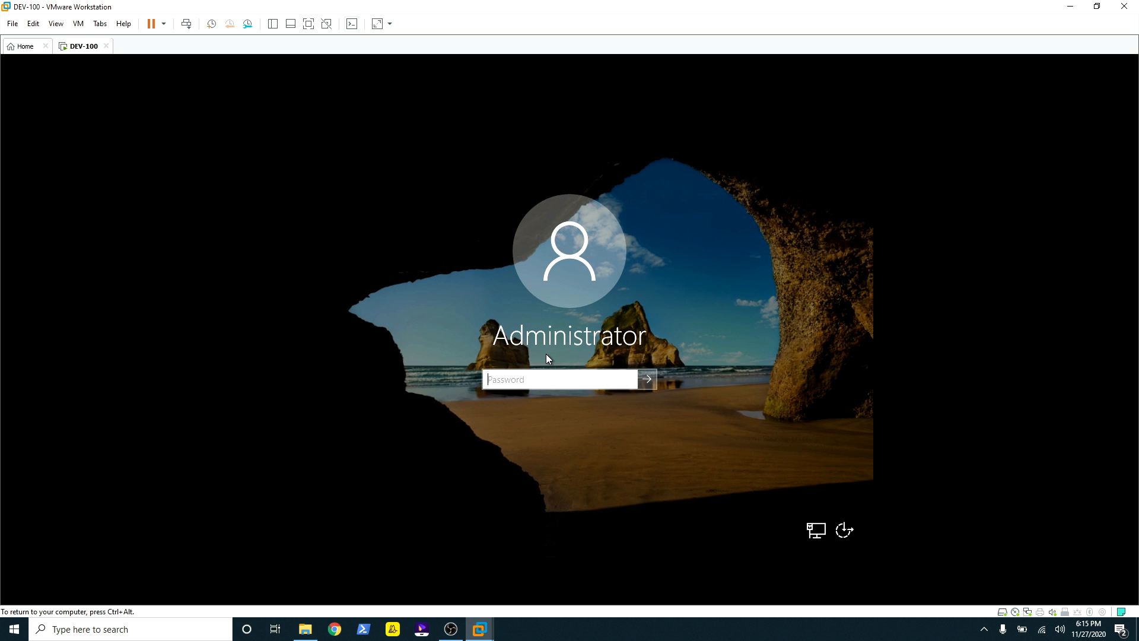
pyautogui.write('••••••••••')
pyautogui.press('Return')
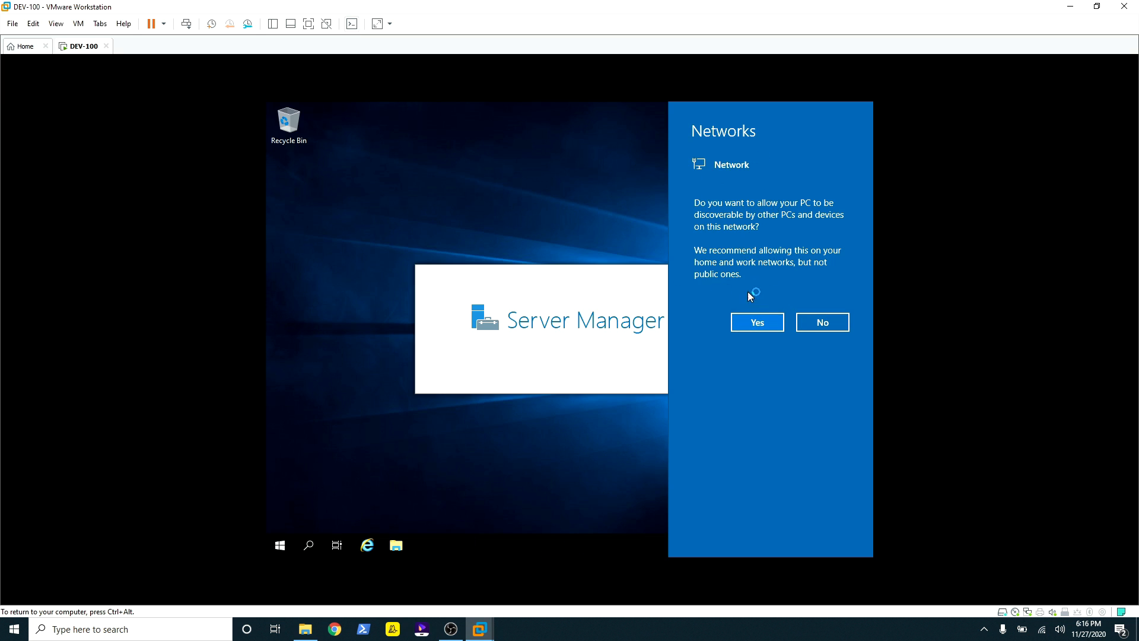
pyautogui.click(745, 324)
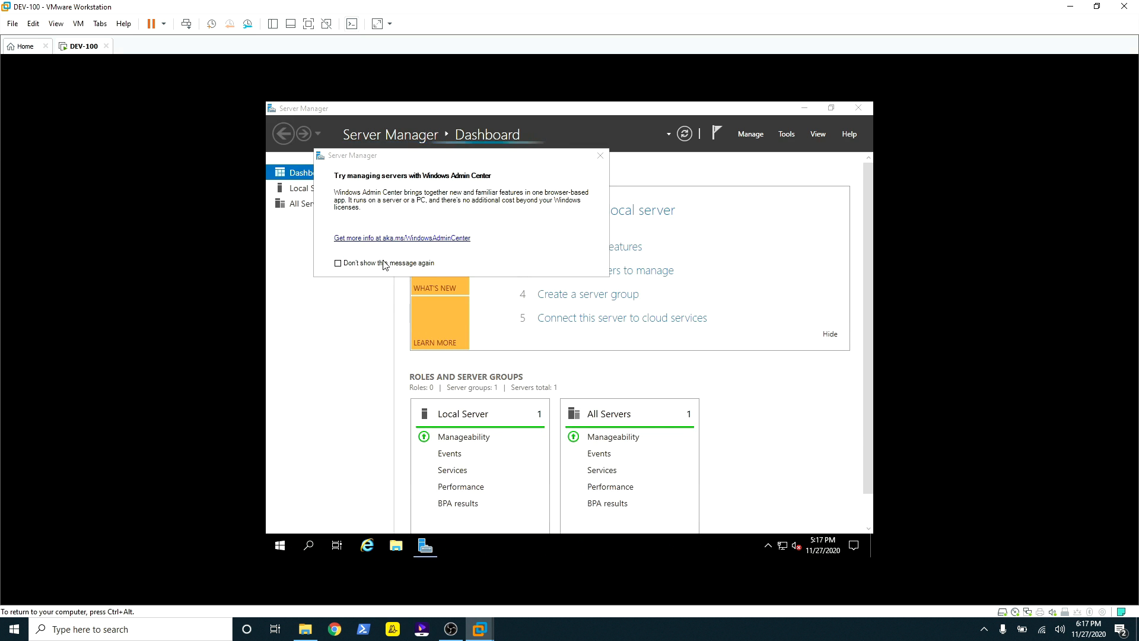
# Step: Close the Windows Admin Center notice and the Server Manager window
pyautogui.click(597, 162)
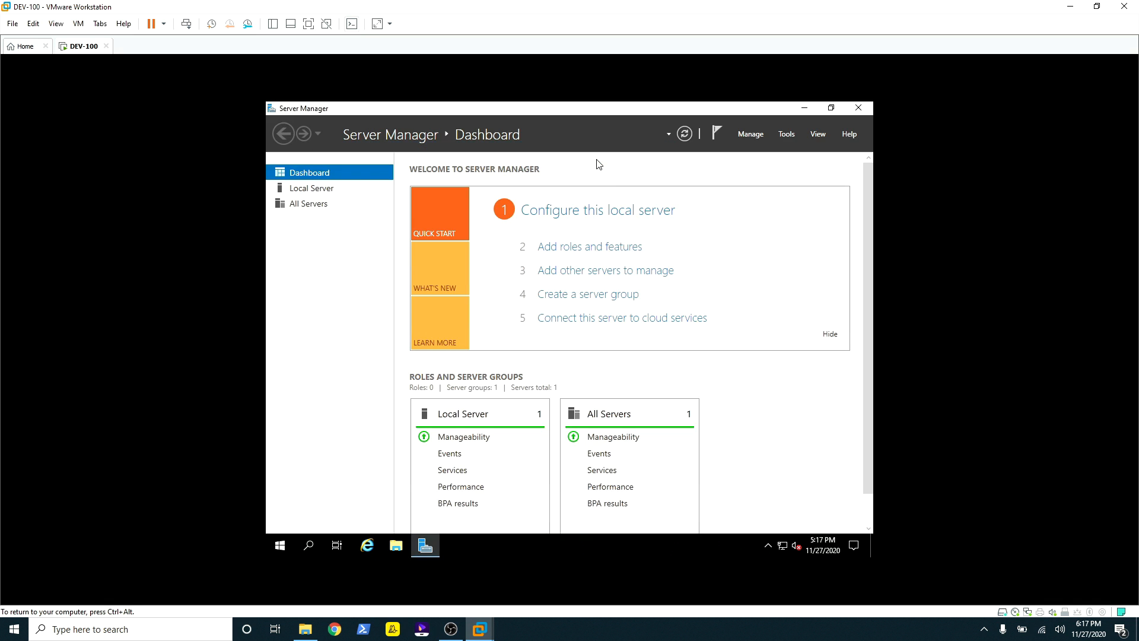
pyautogui.click(854, 111)
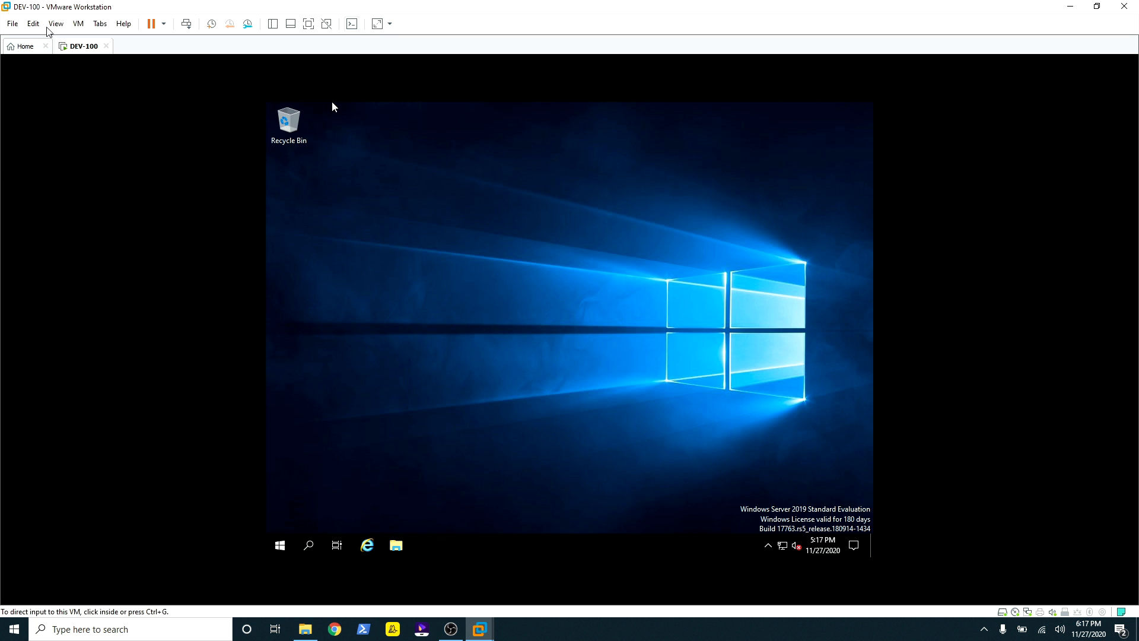
pyautogui.click(80, 25)
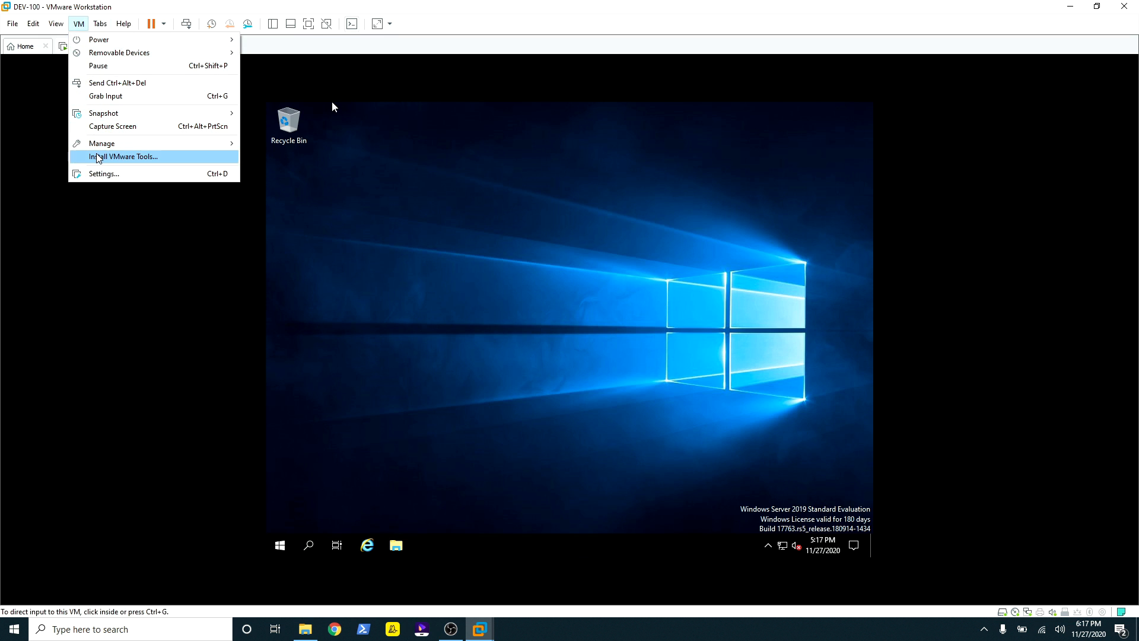
# Step: Mount the VMware Tools disc and run its installer from DVD Drive (D:) in This PC
pyautogui.click(151, 157)
pyautogui.click(288, 198)
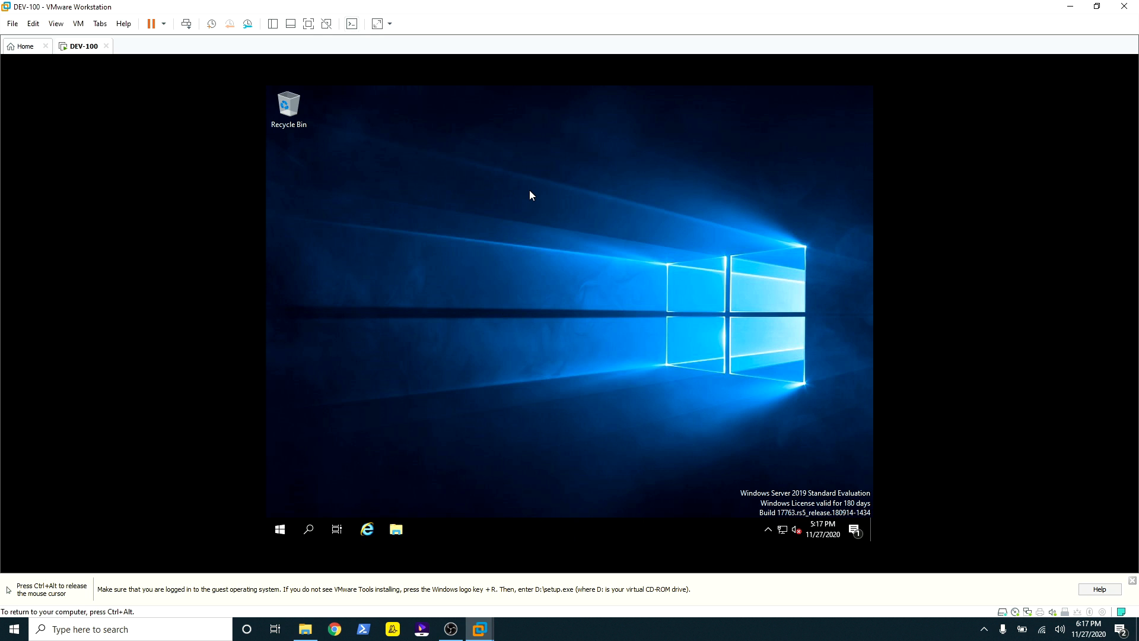
pyautogui.press('super+e')
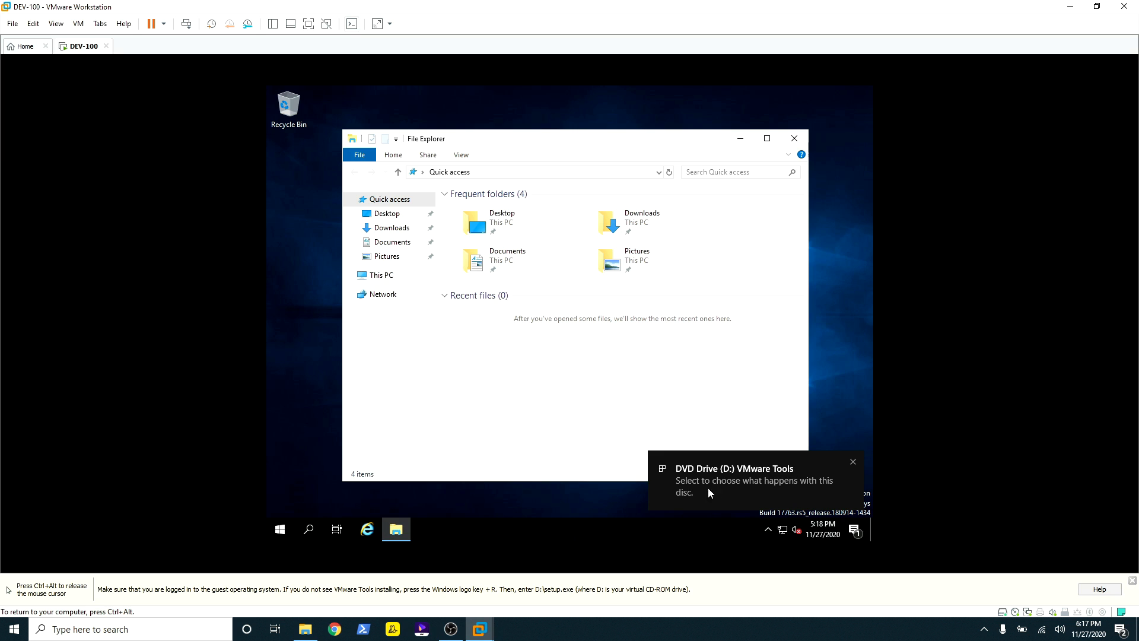
pyautogui.click(372, 278)
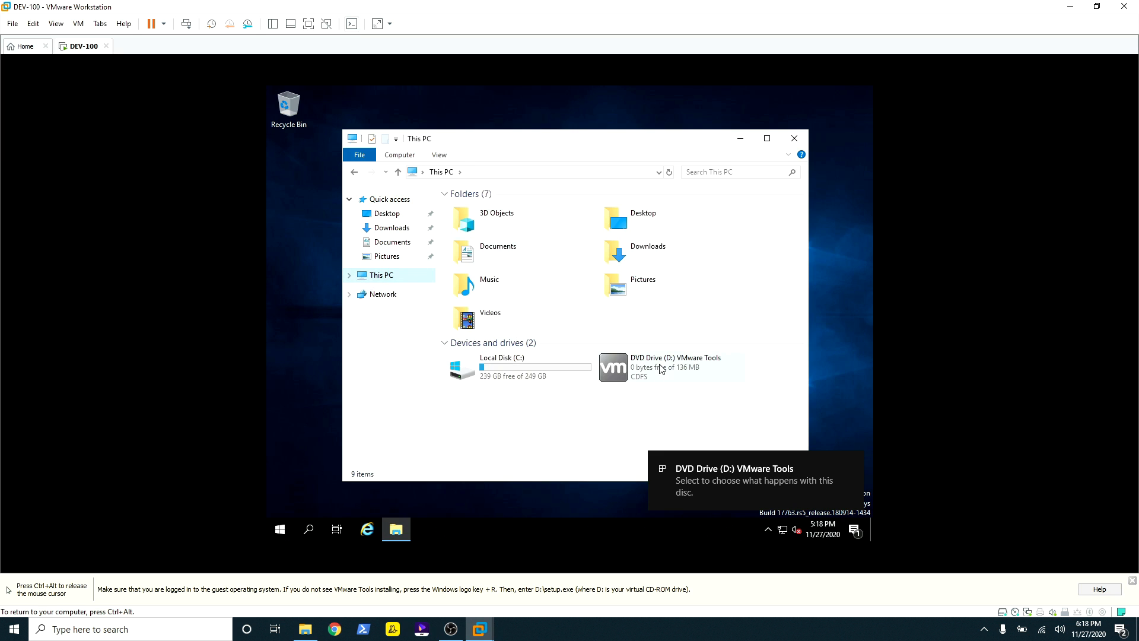
pyautogui.click(660, 366)
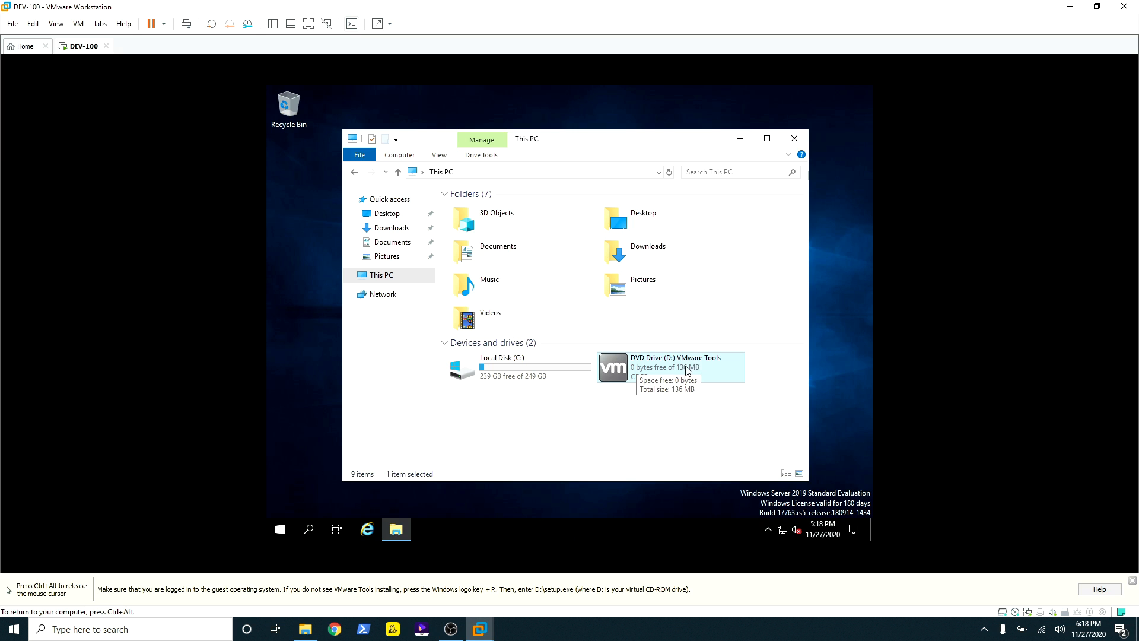
pyautogui.rightClick(661, 362)
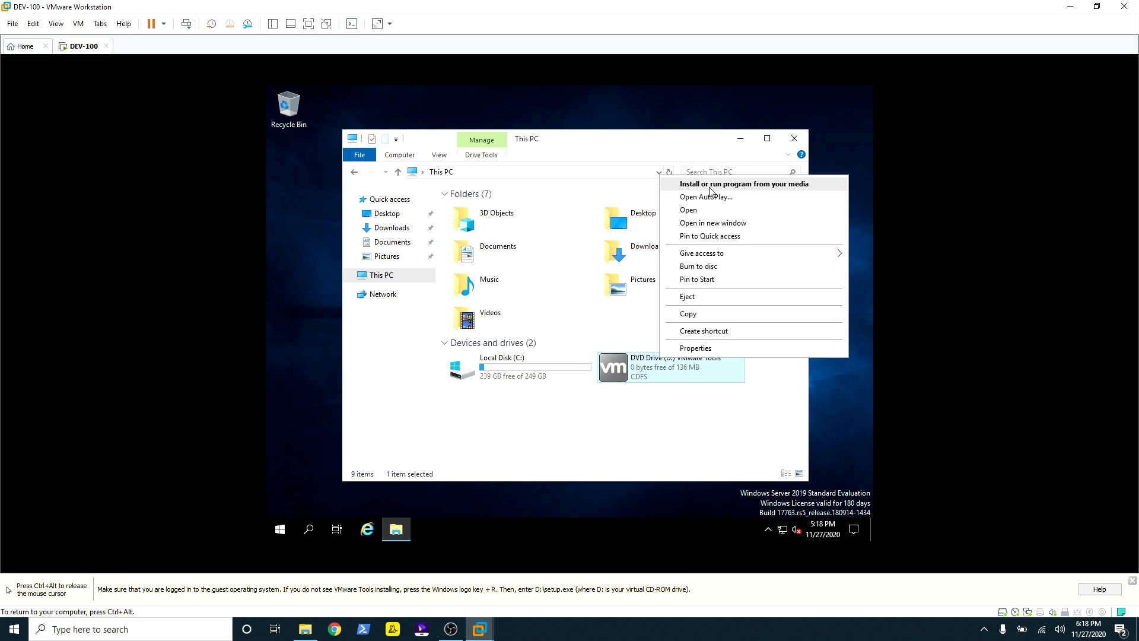
pyautogui.click(740, 189)
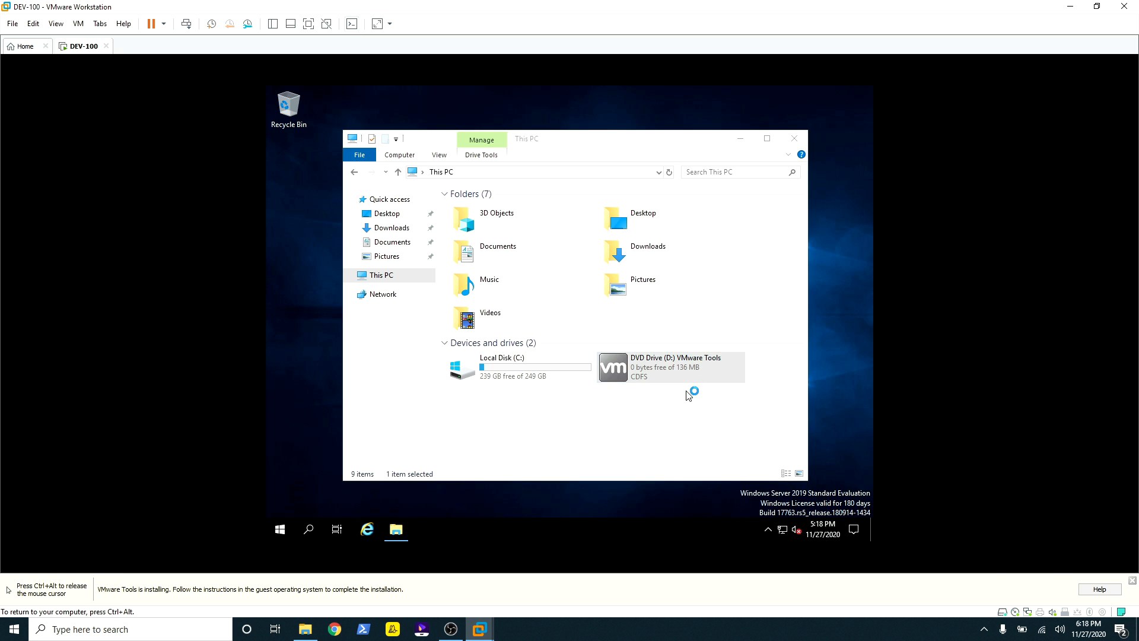
pyautogui.click(1131, 581)
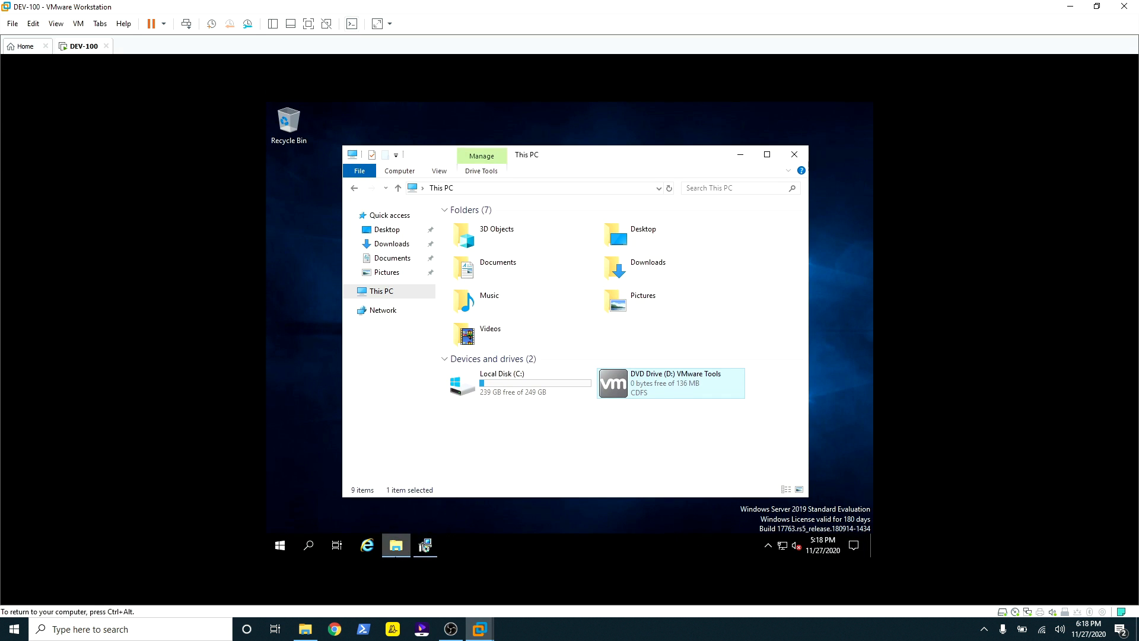
pyautogui.click(425, 547)
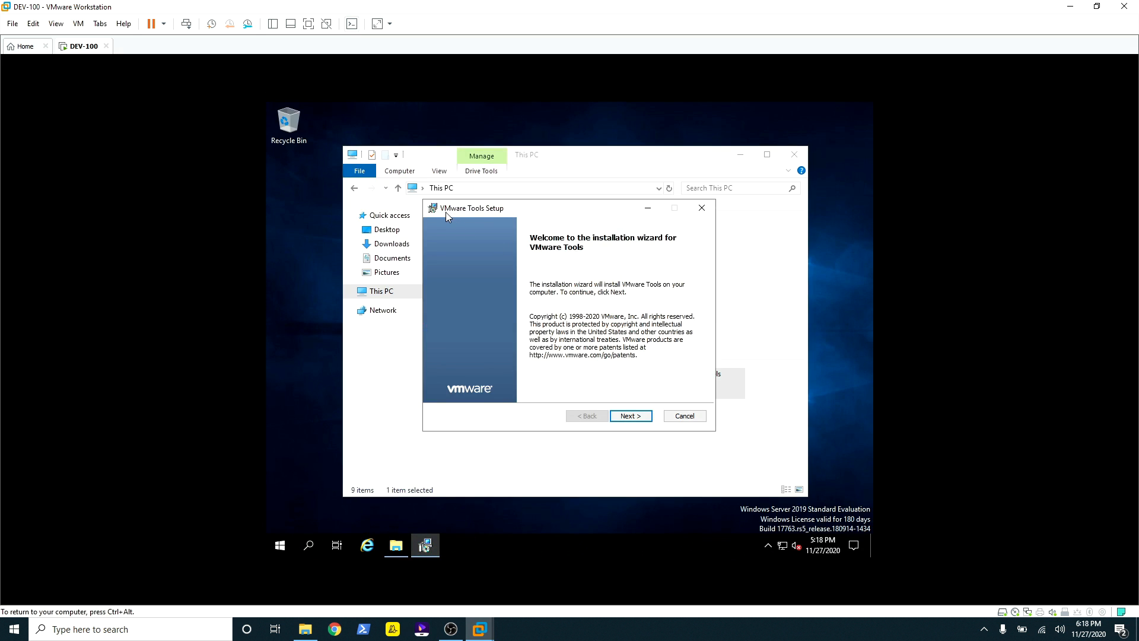
# Step: Run VMware Tools Setup with the Complete setup type through to Finish
pyautogui.click(624, 418)
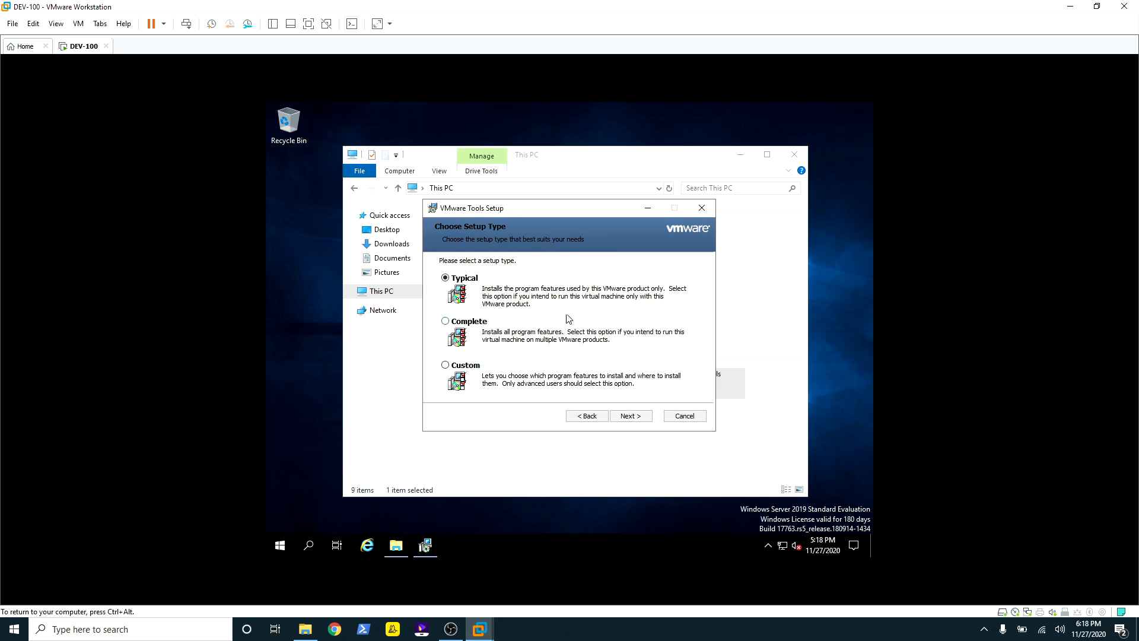
pyautogui.click(448, 321)
pyautogui.click(639, 418)
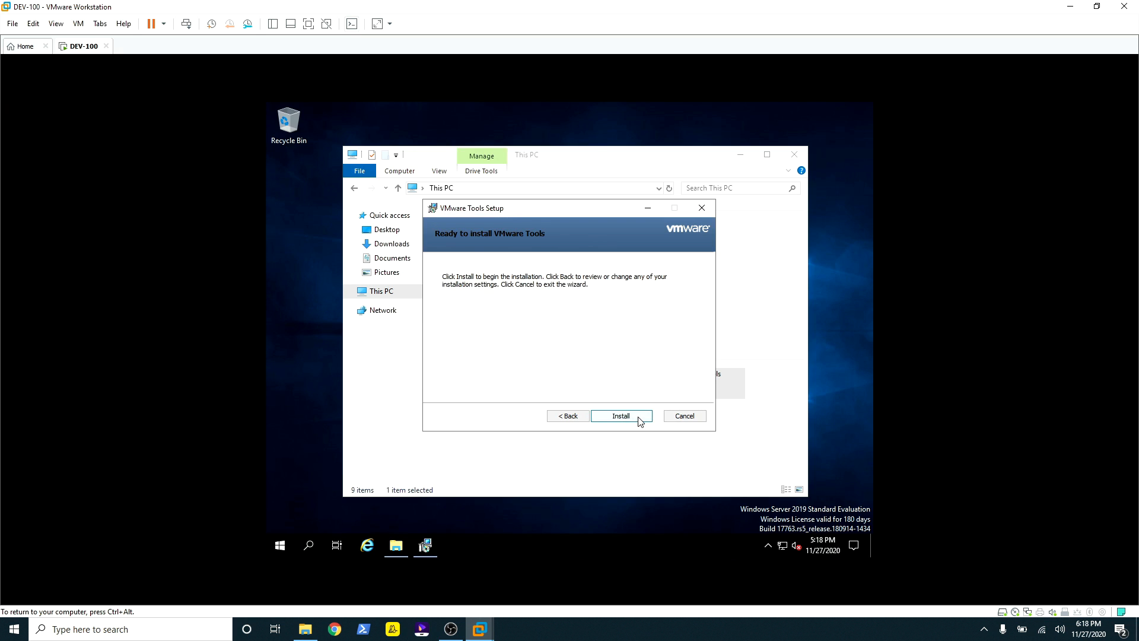
pyautogui.click(621, 419)
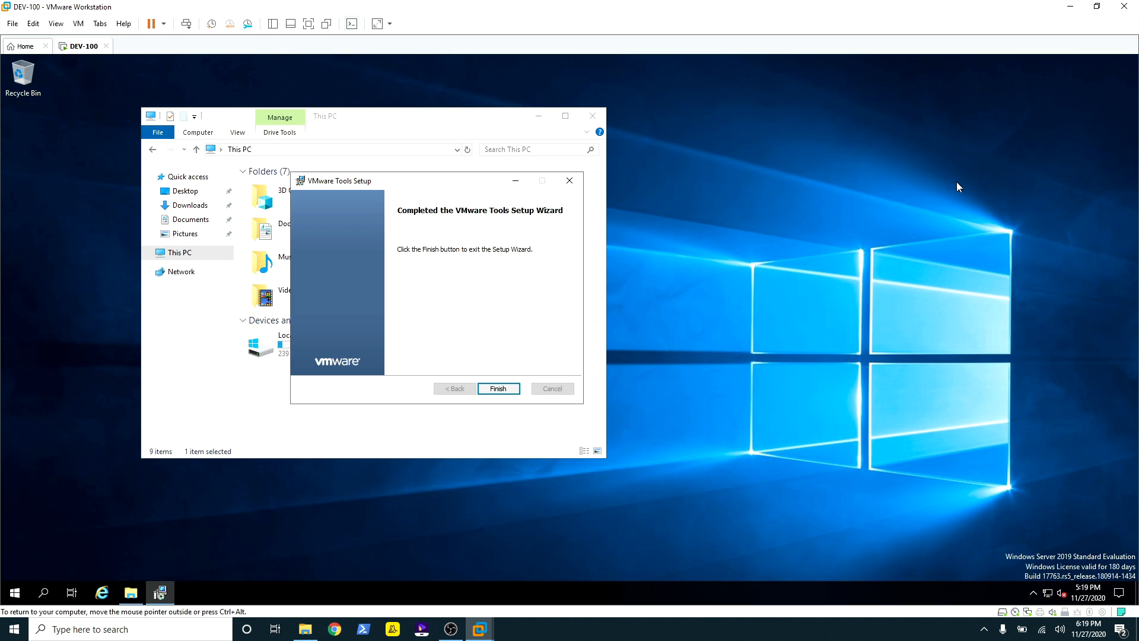
pyautogui.click(502, 389)
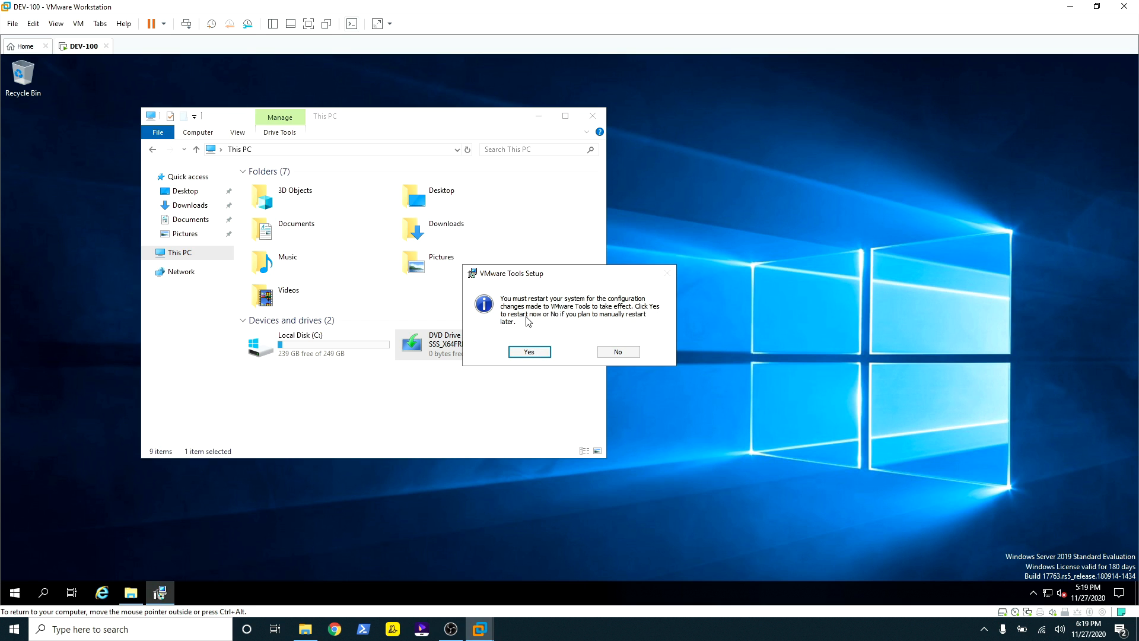
# Step: Restart DEV-100 so VMware Tools applies, then sign back in as Administrator with the account password
pyautogui.click(530, 352)
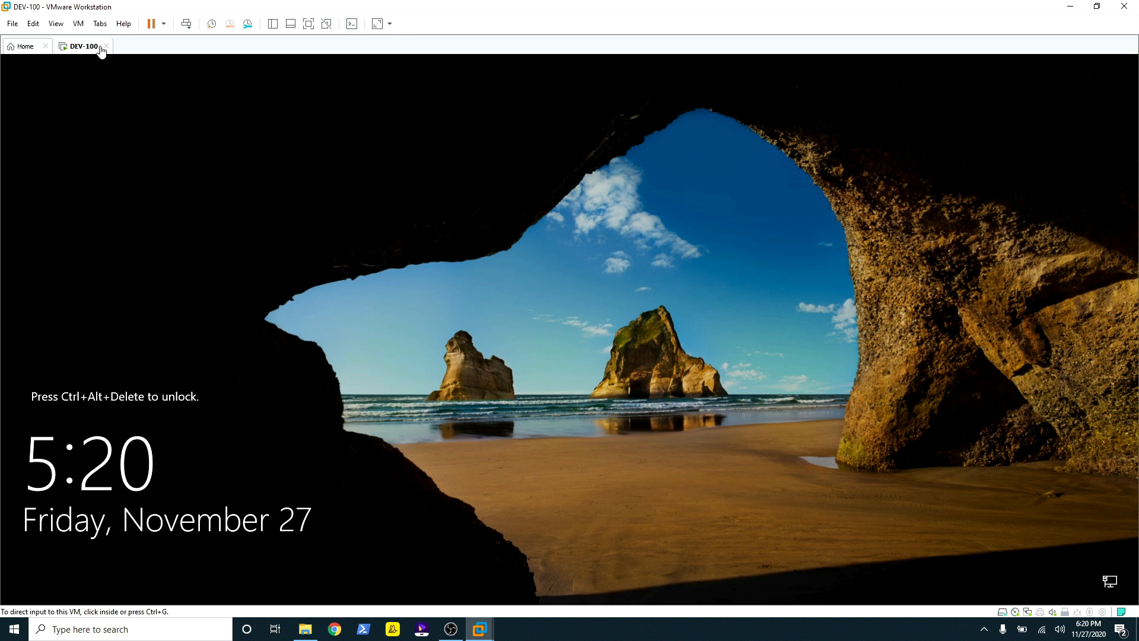
pyautogui.press('ctrl+alt+Insert')
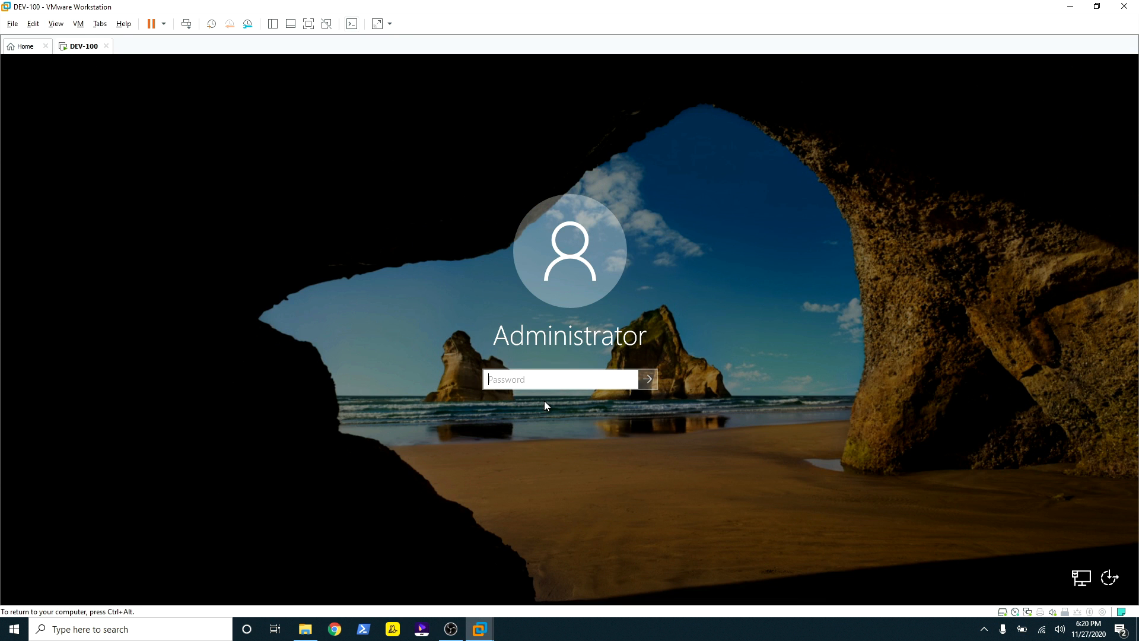
pyautogui.write('••••')
pyautogui.press('Return')
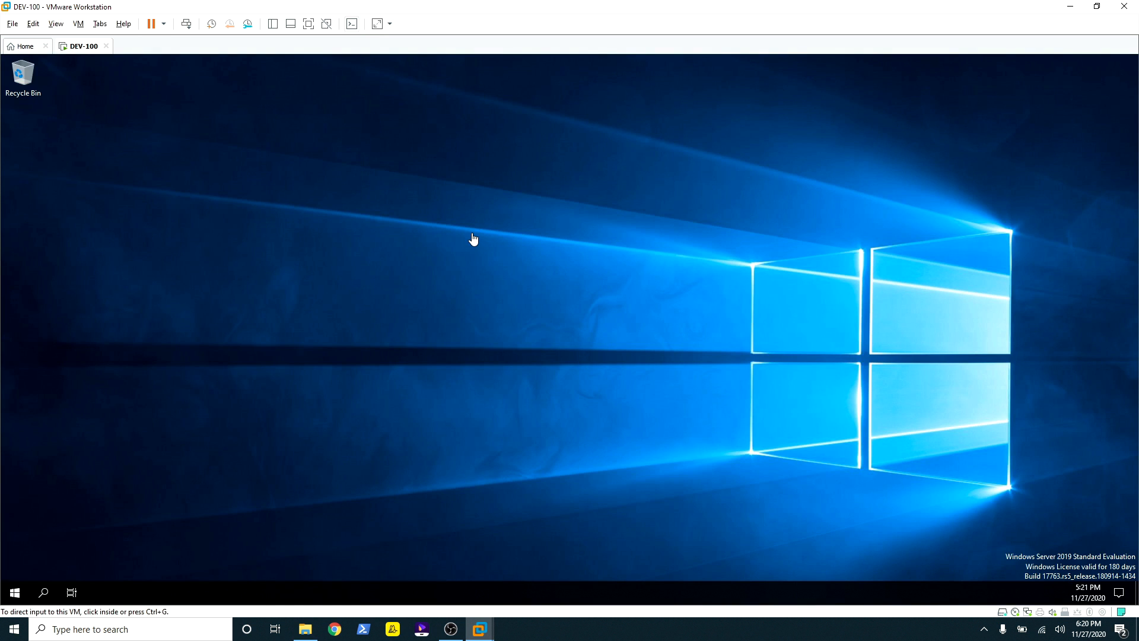
pyautogui.click(472, 235)
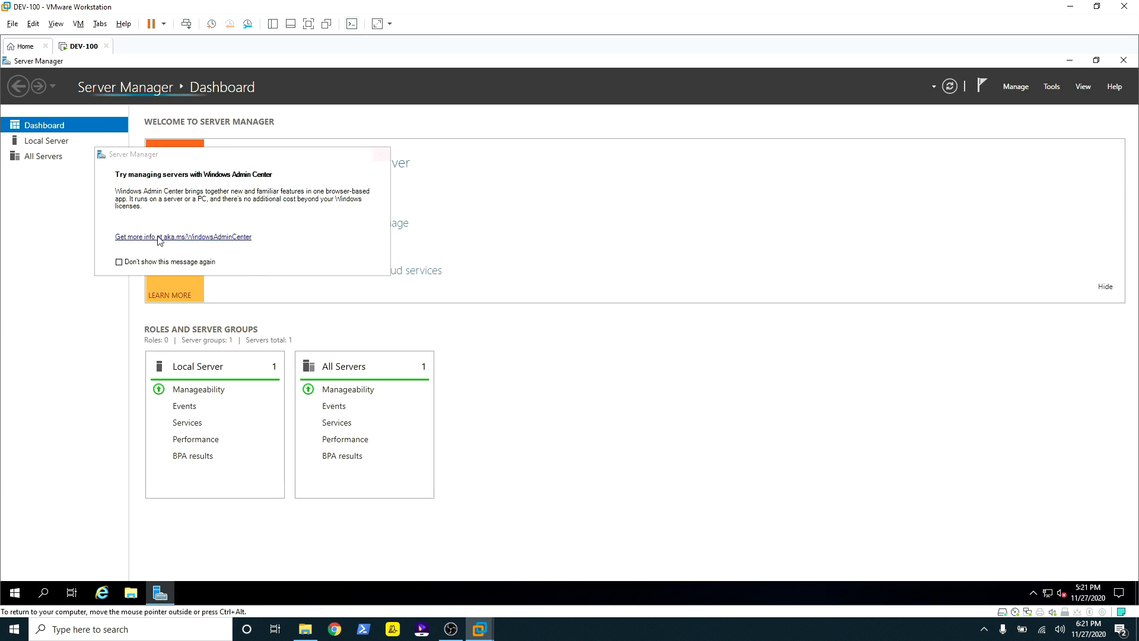
# Step: Permanently dismiss the Windows Admin Center notice, then restore, reposition and minimize Server Manager
pyautogui.click(119, 263)
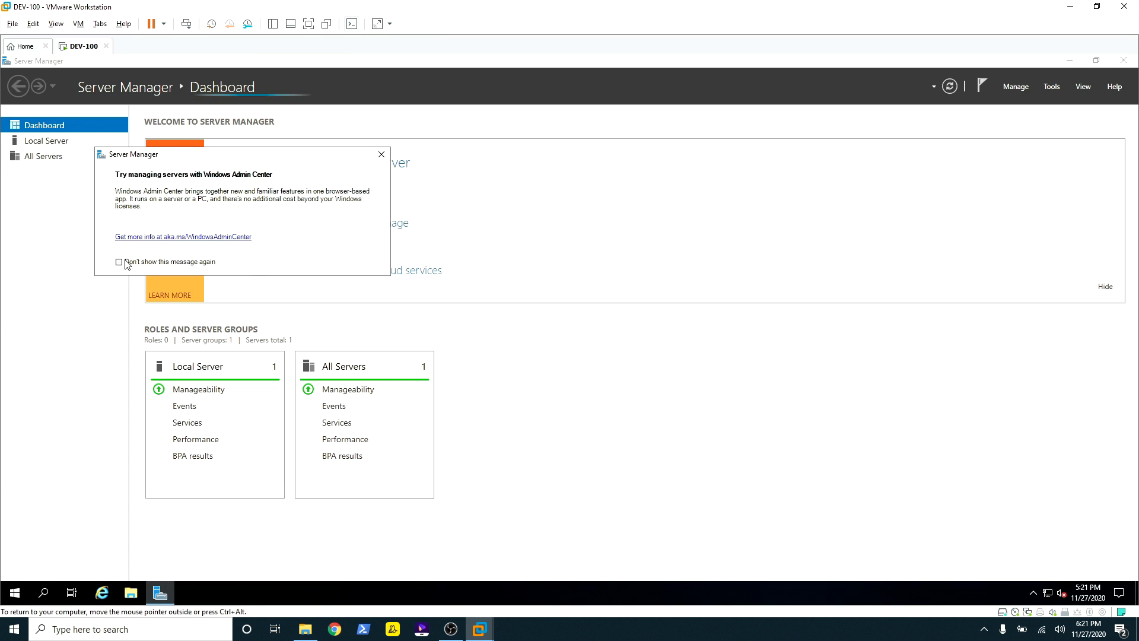
pyautogui.click(382, 154)
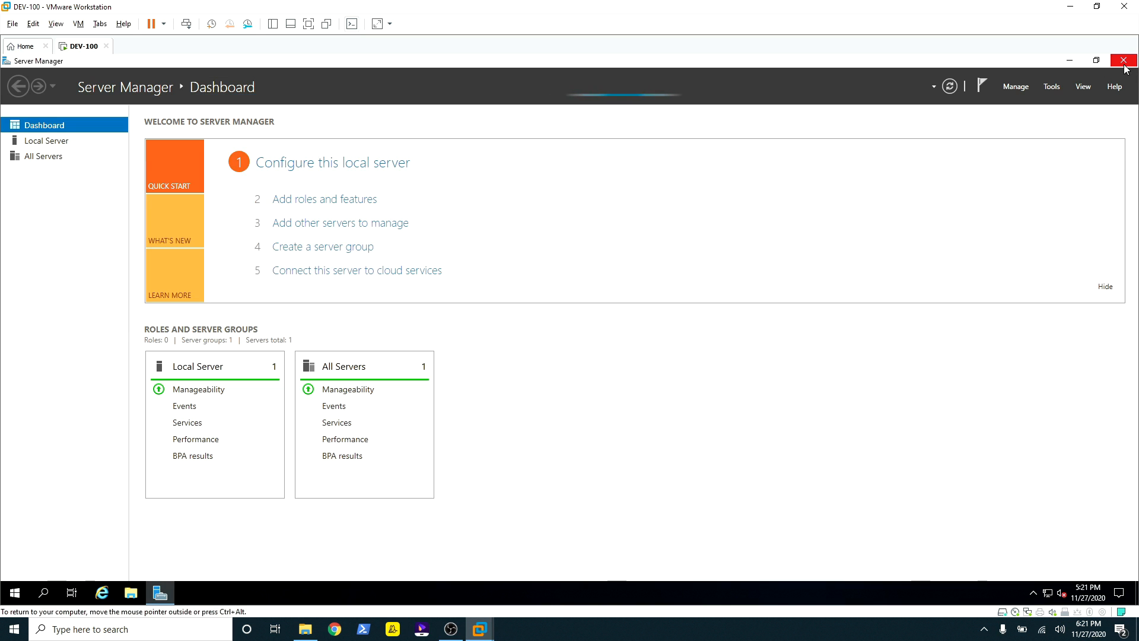
pyautogui.click(1096, 61)
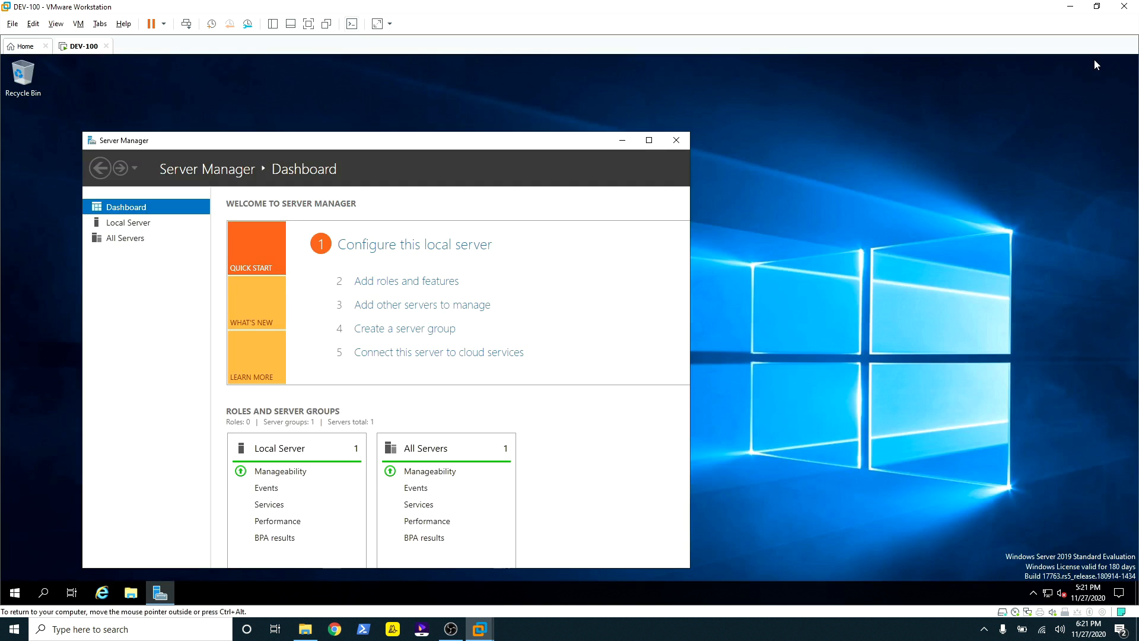
pyautogui.moveTo(349, 142); pyautogui.dragTo(509, 109)
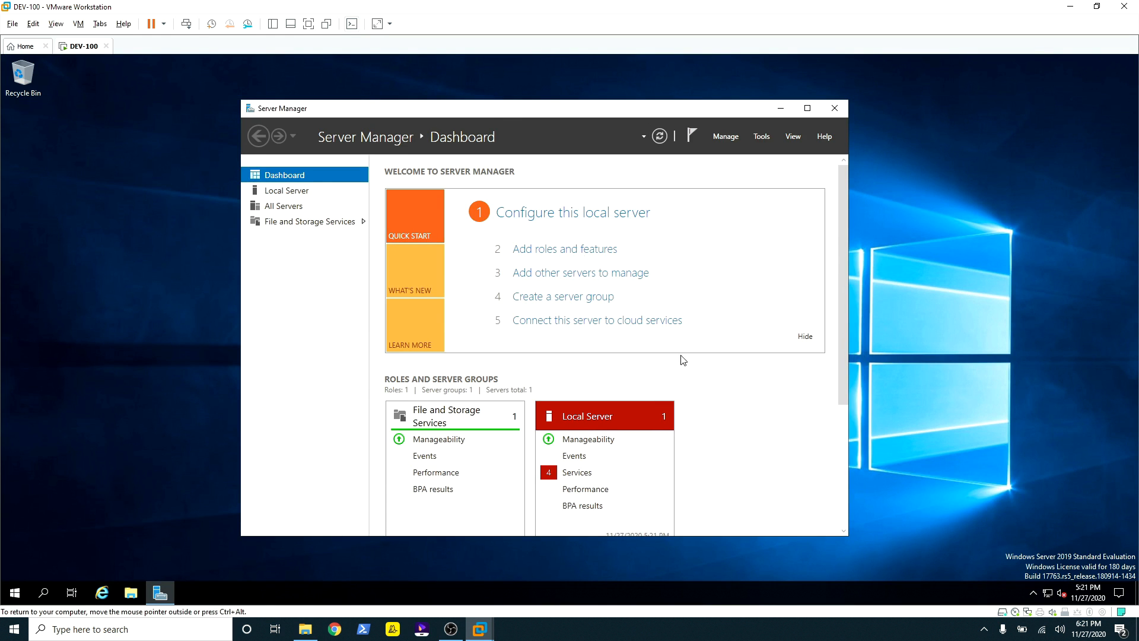
pyautogui.click(159, 592)
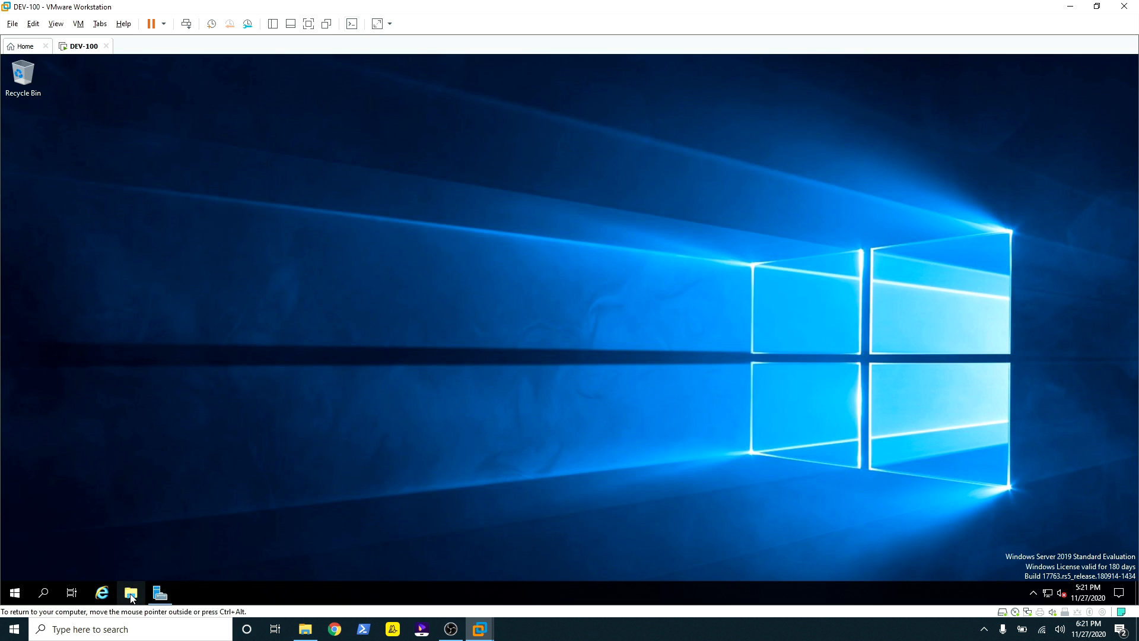
# Step: Open This PC in the guest's File Explorer and minimize VMware Workstation
pyautogui.click(130, 592)
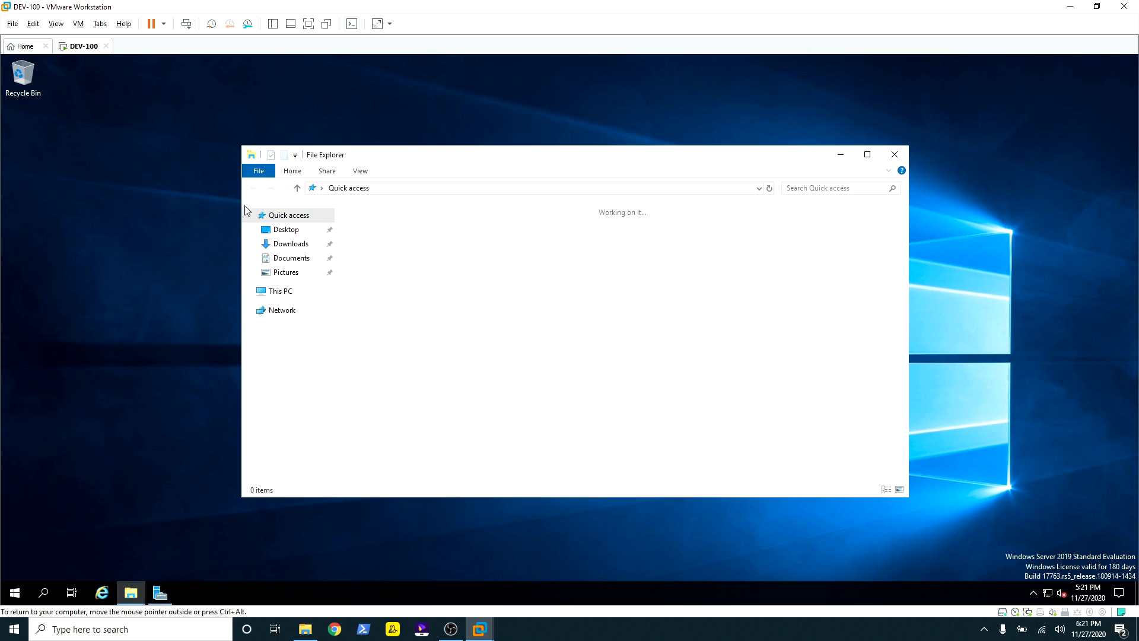
pyautogui.click(276, 294)
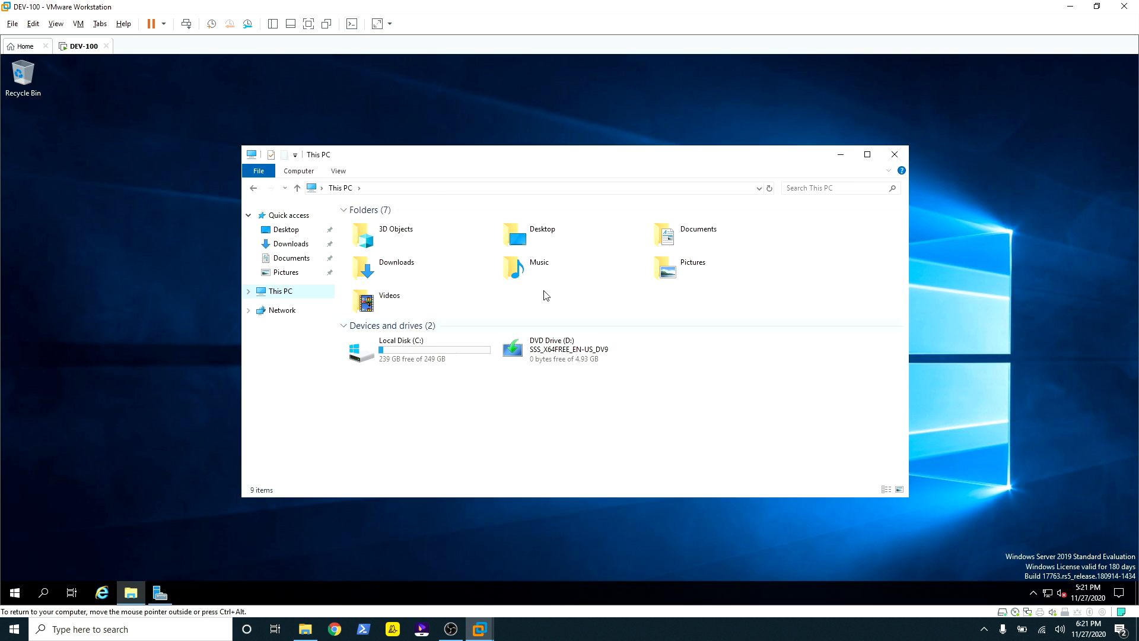
pyautogui.click(1071, 7)
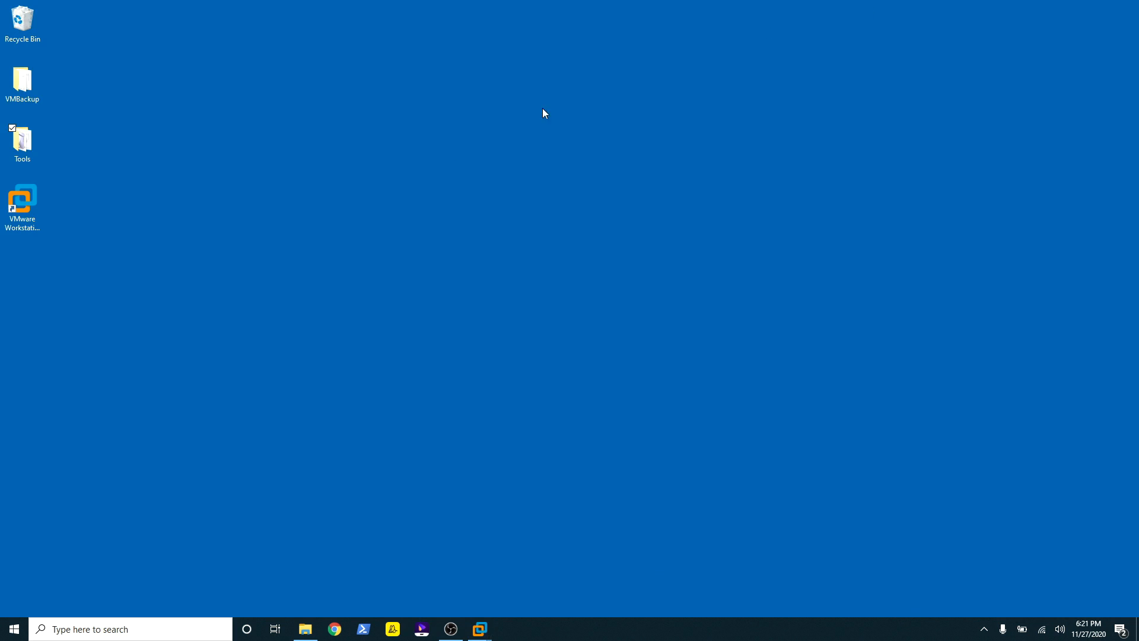
# Step: Open the host desktop's Tools folder, then switch back to the DEV-100 virtual machine
pyautogui.doubleClick(28, 140)
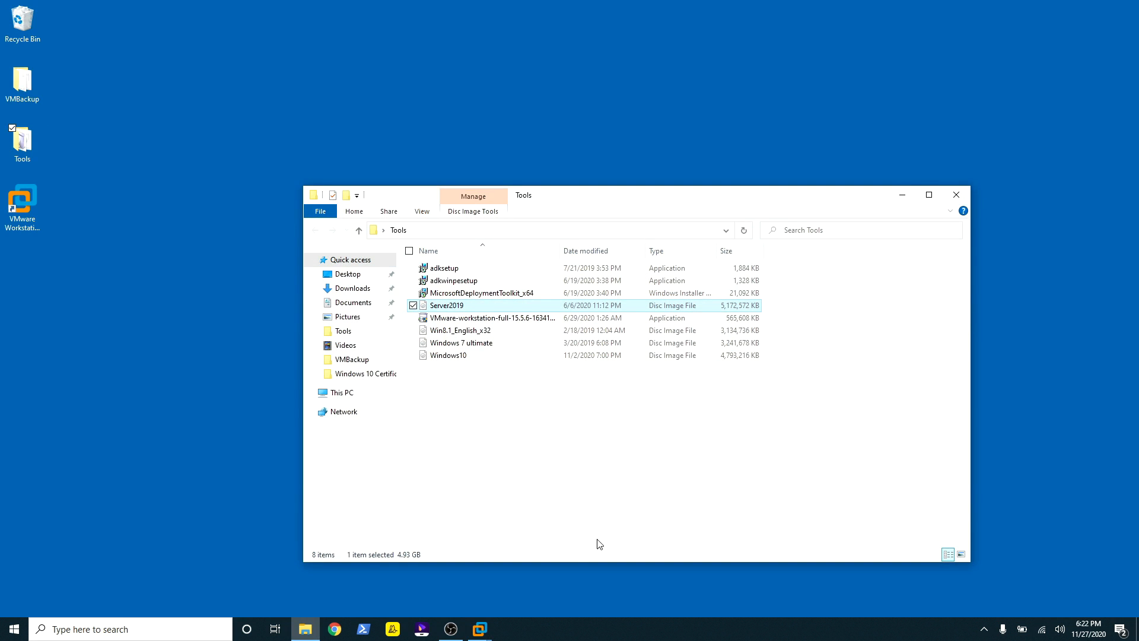
pyautogui.click(479, 628)
pyautogui.click(546, 556)
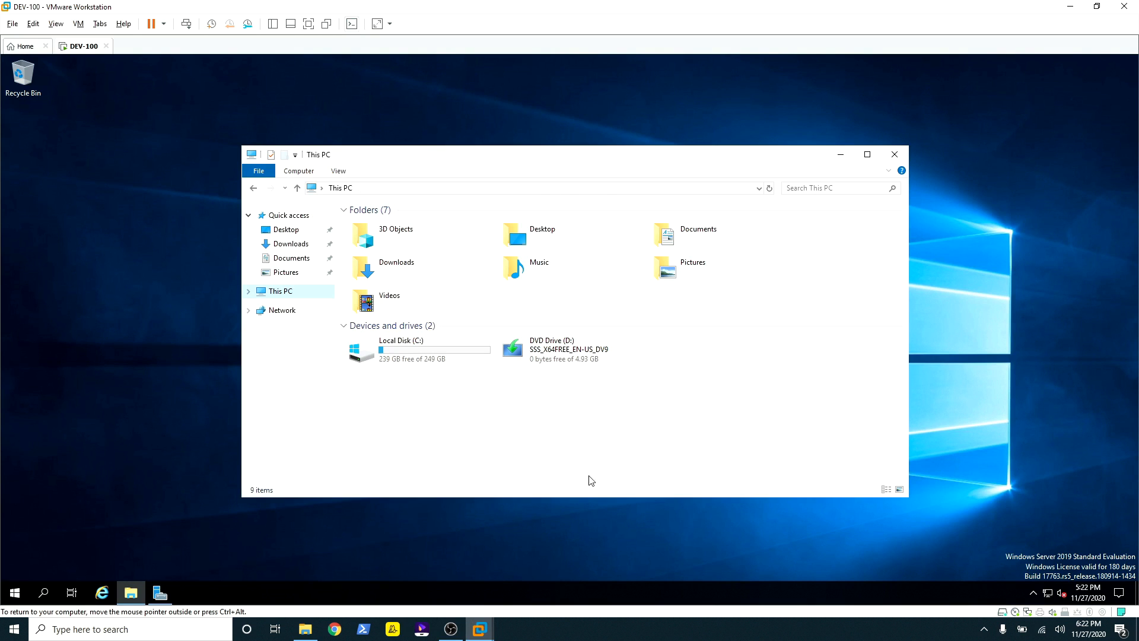
# Step: Open DEV-100's Virtual Machine Settings from the VM menu
pyautogui.click(78, 25)
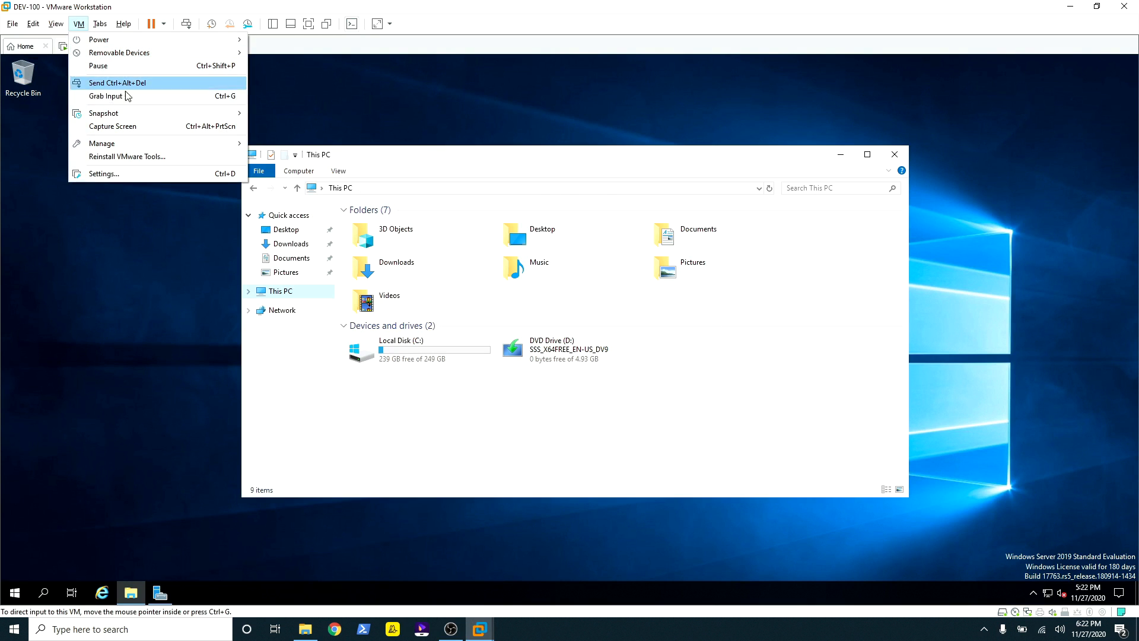
pyautogui.moveTo(135, 109)
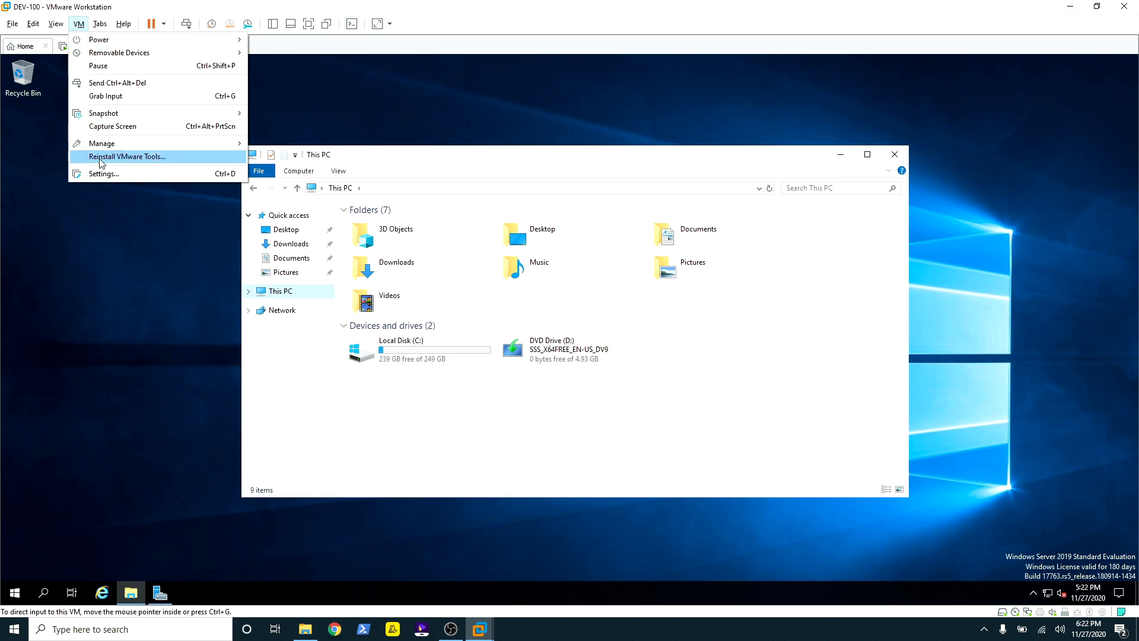
pyautogui.press('Escape')
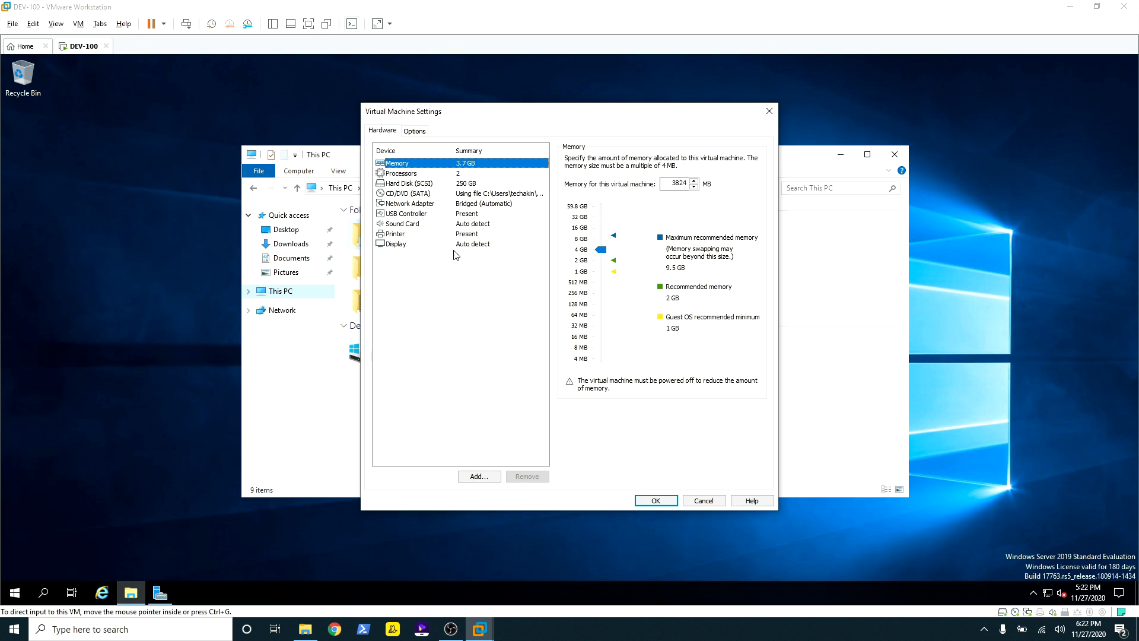
# Step: Set Shared Folders to Always enabled and start the Add Shared Folder Wizard
pyautogui.click(417, 131)
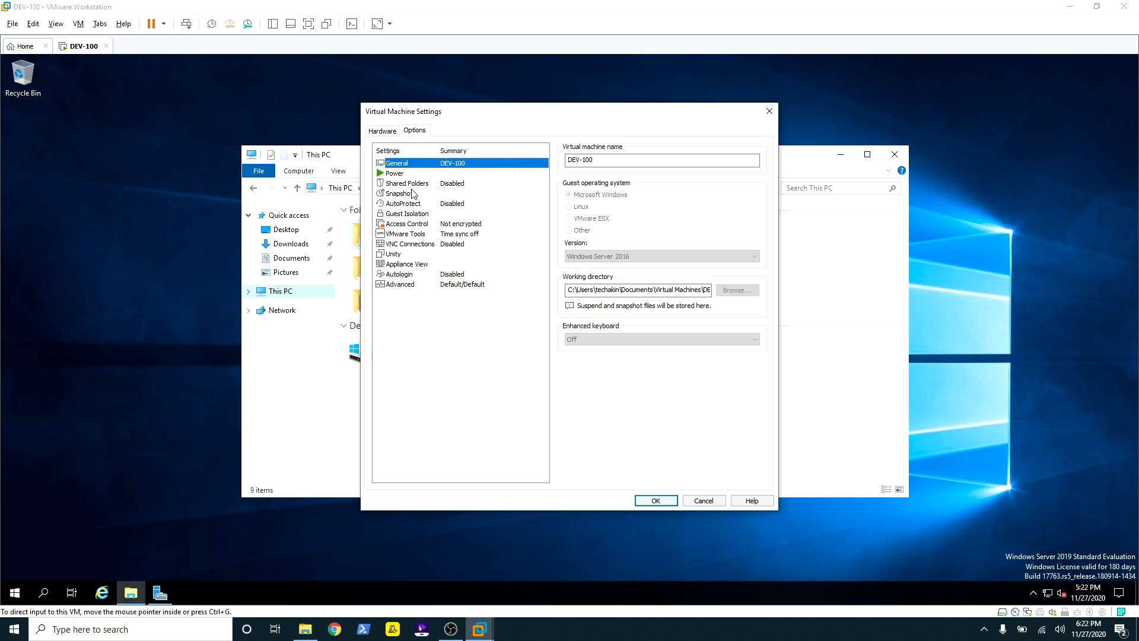
pyautogui.click(403, 185)
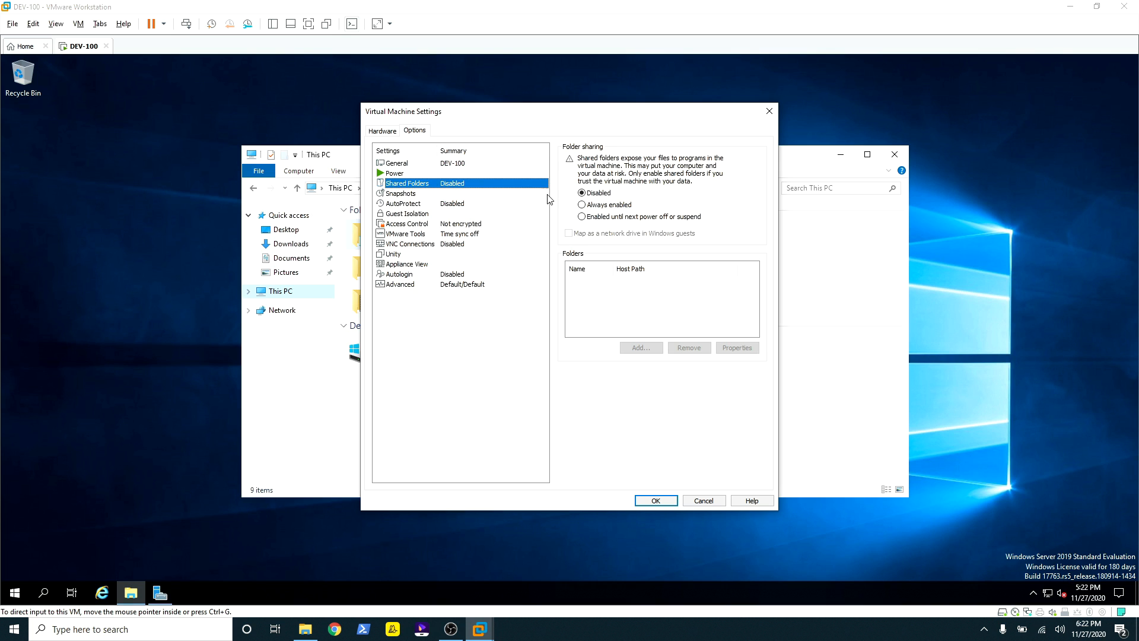
pyautogui.click(583, 205)
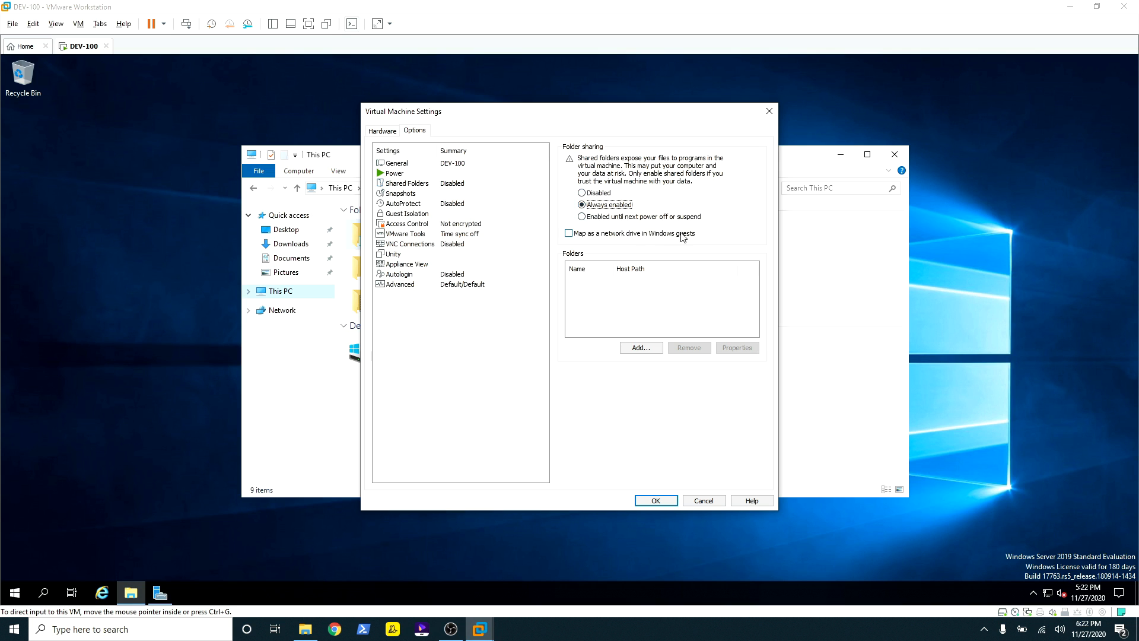
pyautogui.click(636, 349)
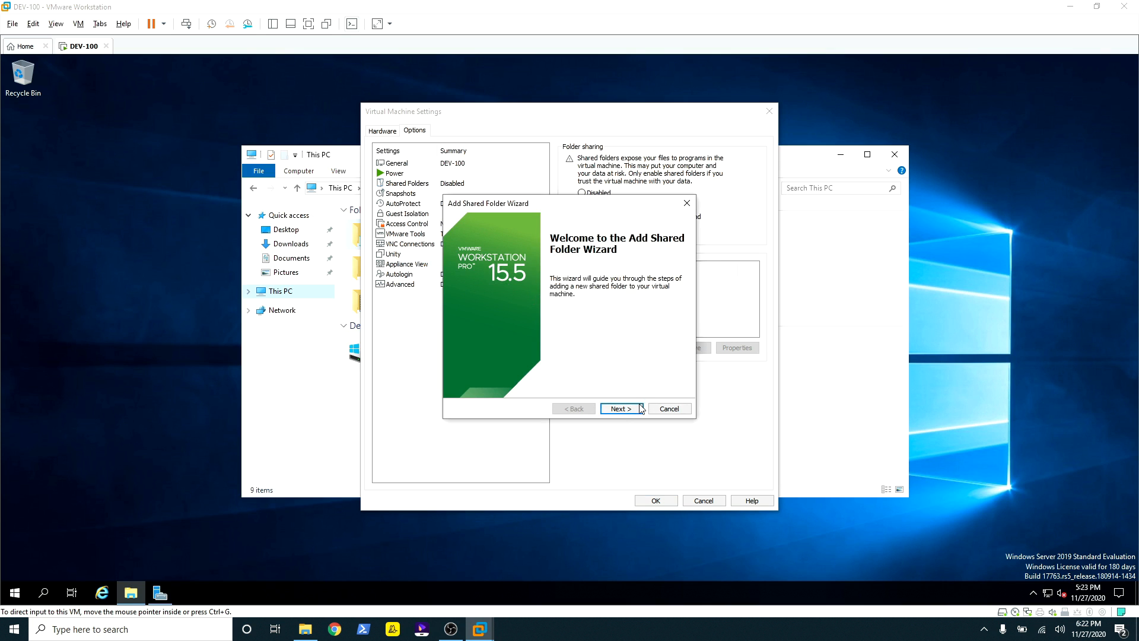
# Step: Share the host Desktop's Tools folder with DEV-100 as 'Tools' and save the VM settings
pyautogui.click(621, 409)
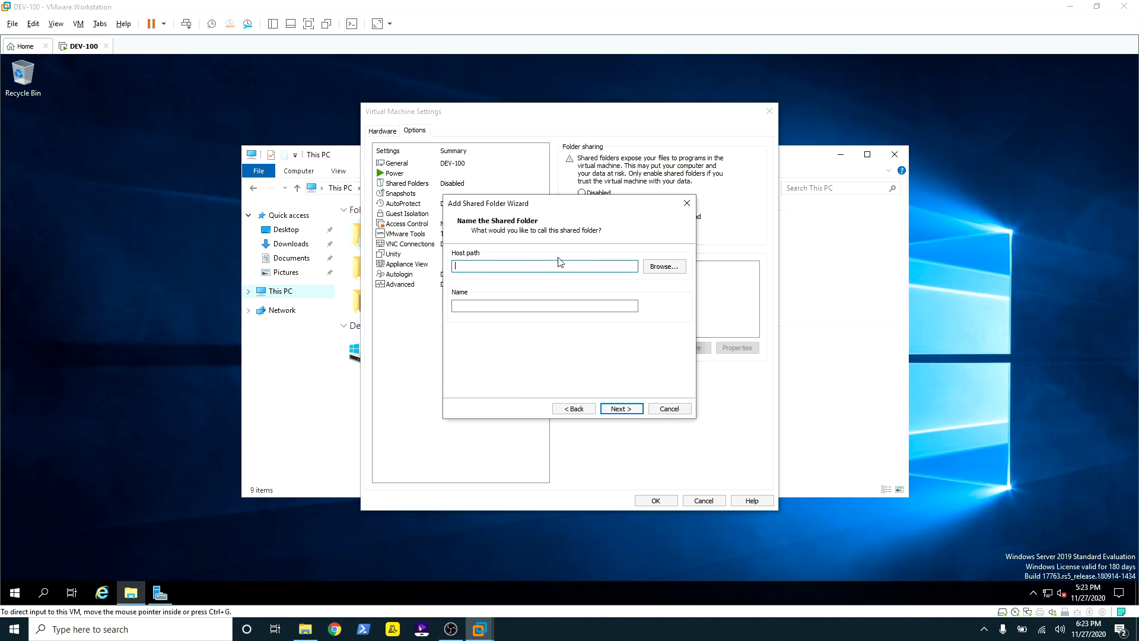
pyautogui.click(664, 268)
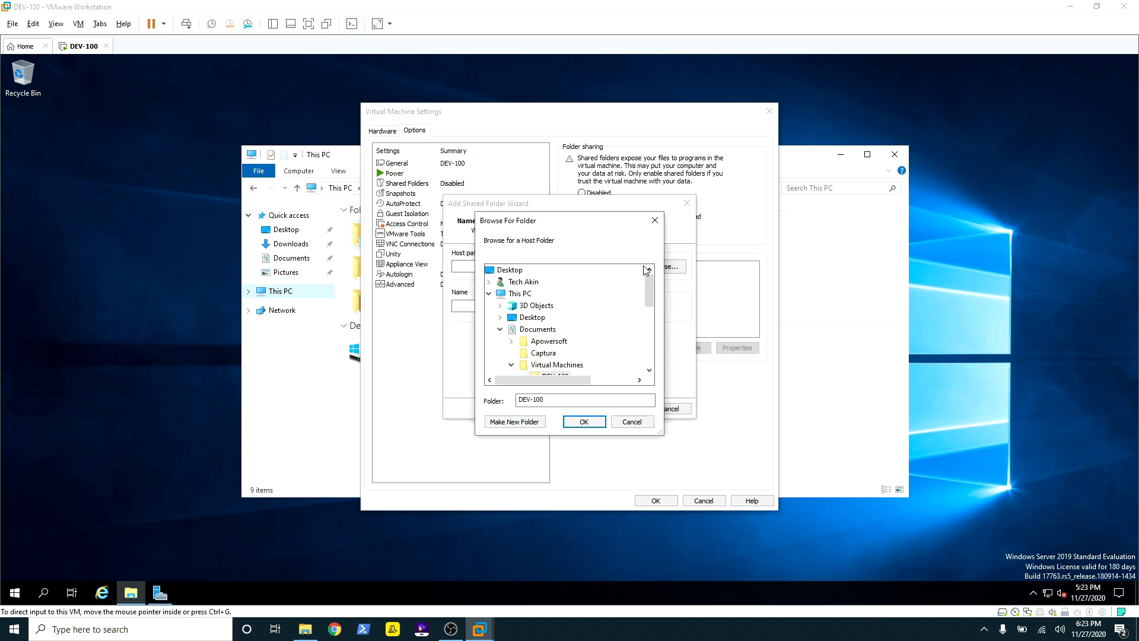
pyautogui.doubleClick(530, 318)
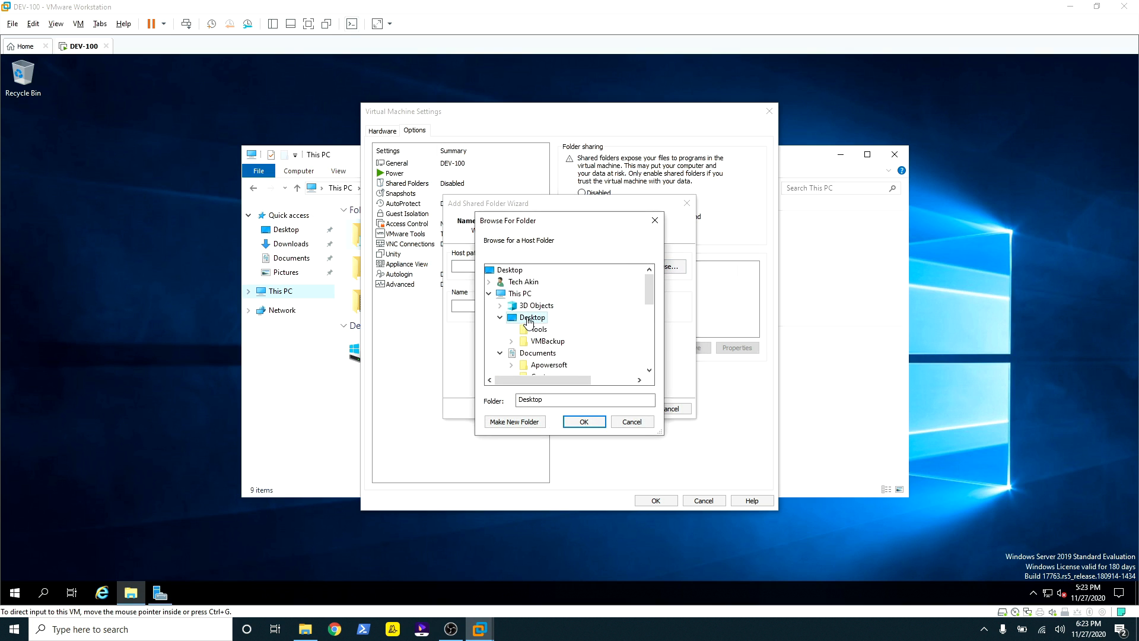
pyautogui.click(538, 329)
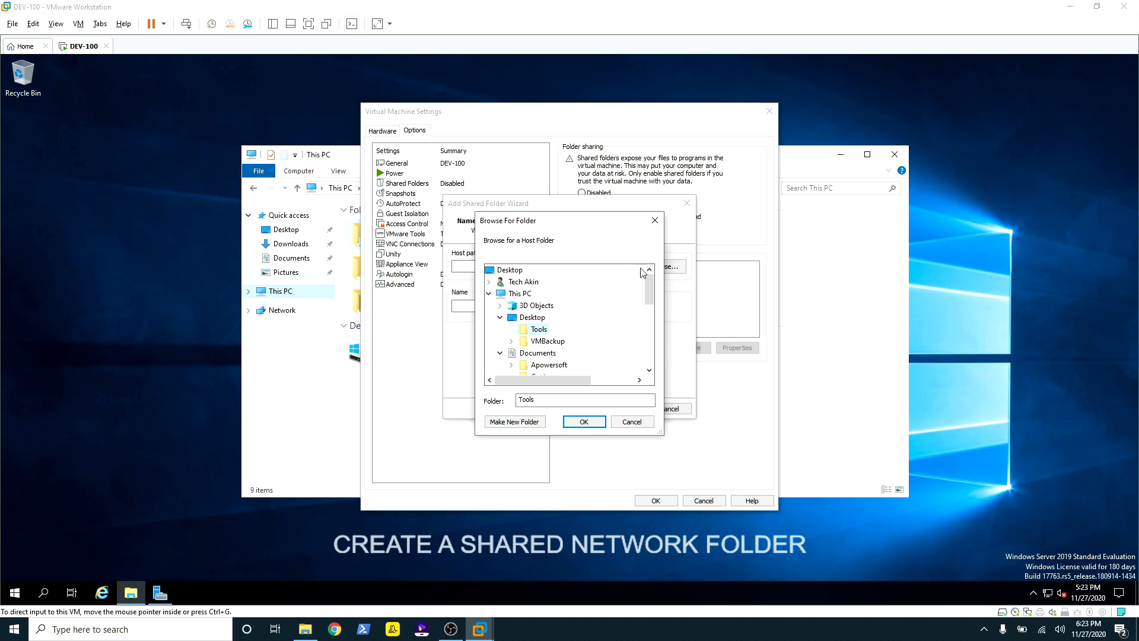
pyautogui.click(584, 421)
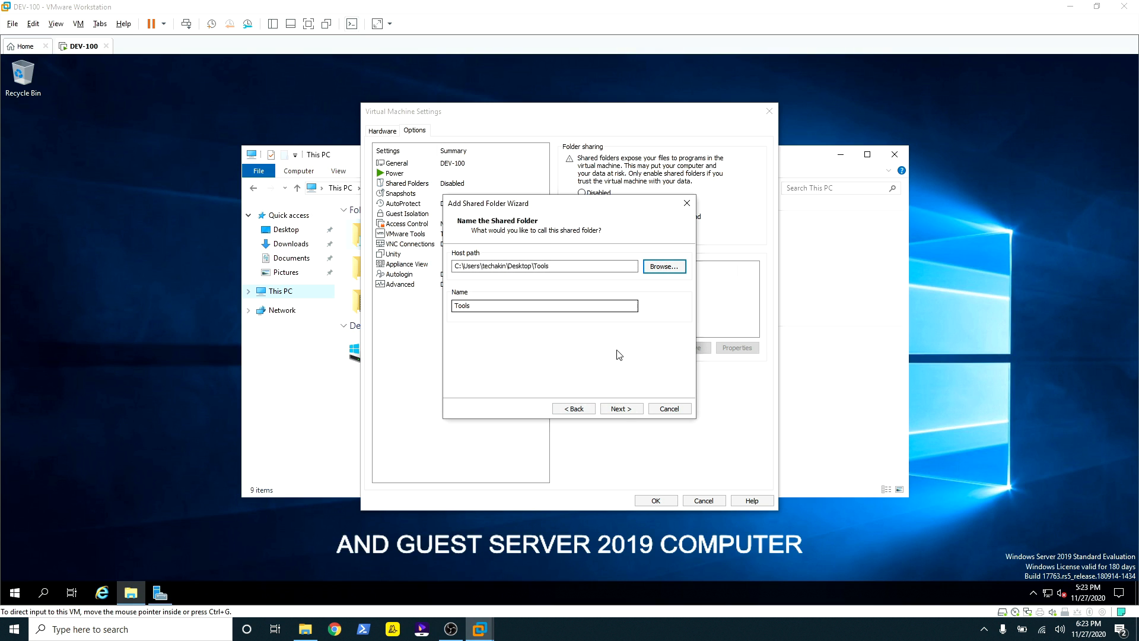
pyautogui.click(621, 409)
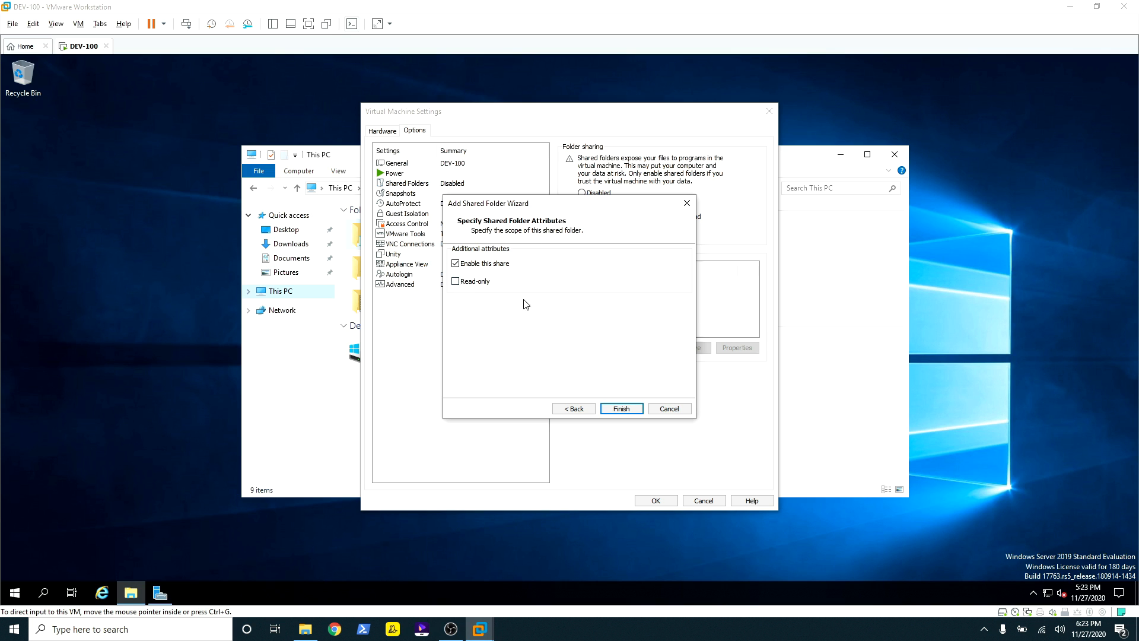
pyautogui.click(621, 409)
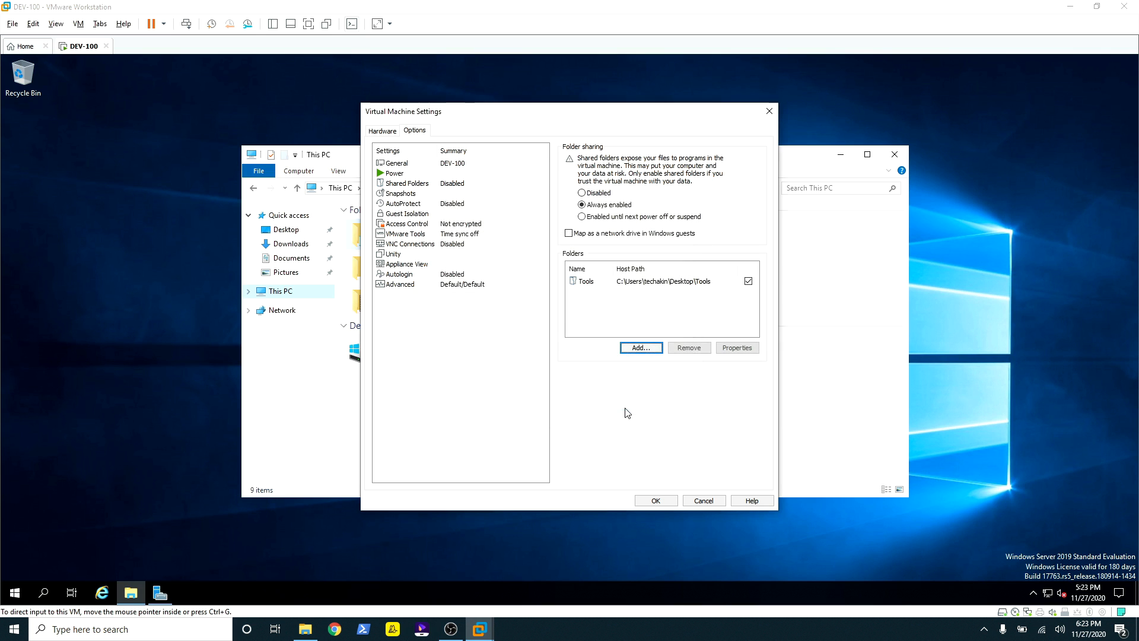
pyautogui.click(655, 501)
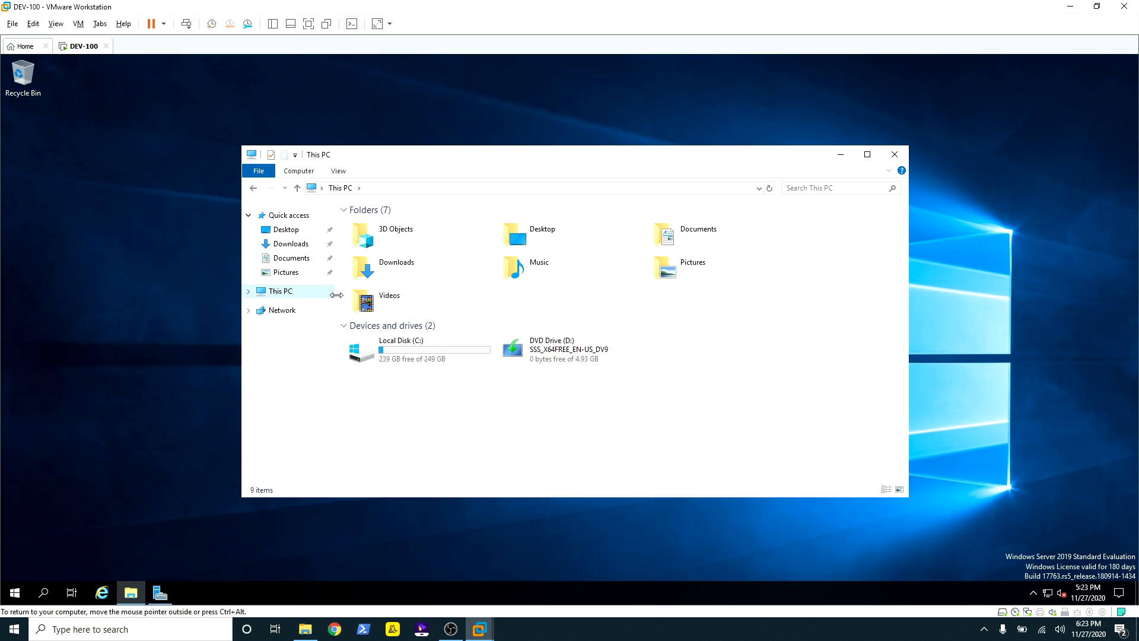
# Step: Browse the guest's Network to vmware-host > Shared Folders > Tools
pyautogui.click(273, 314)
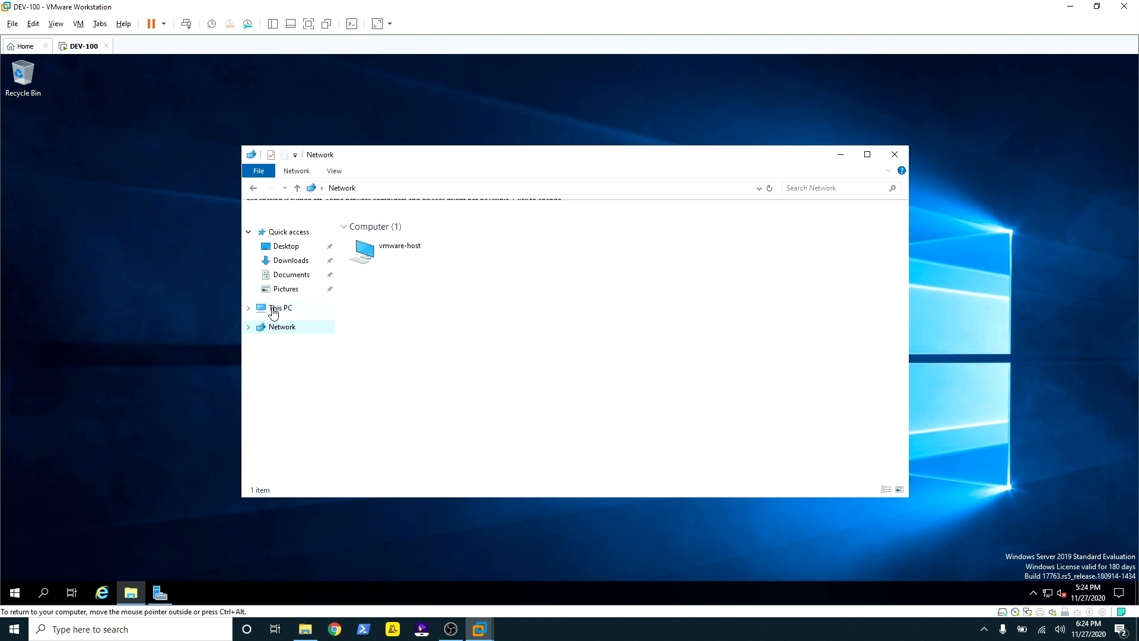
pyautogui.click(393, 260)
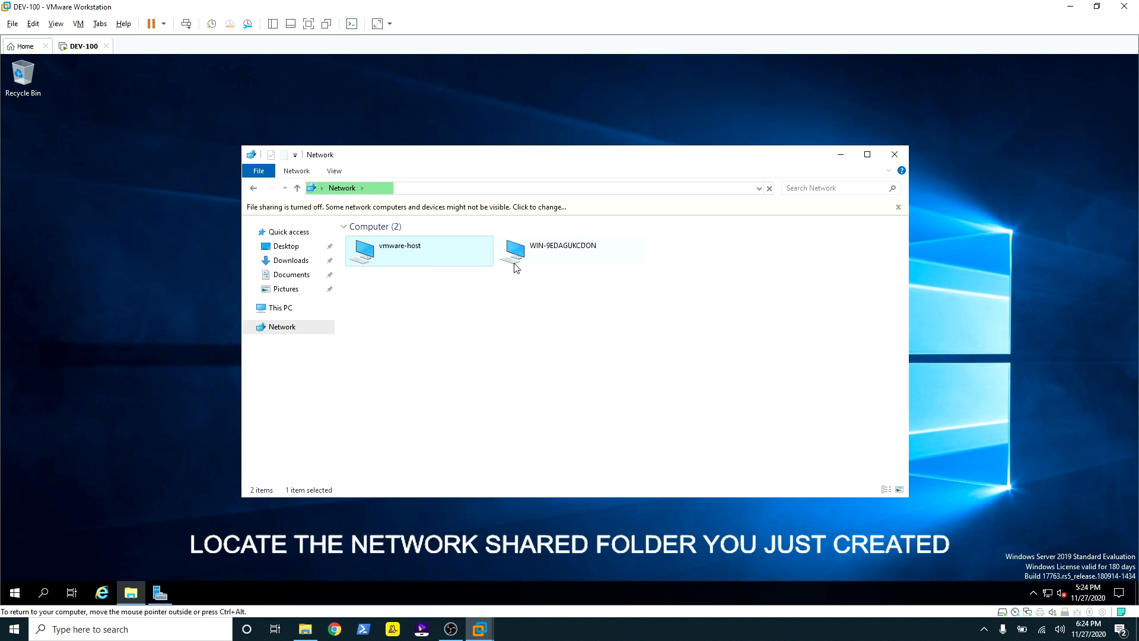
pyautogui.doubleClick(399, 257)
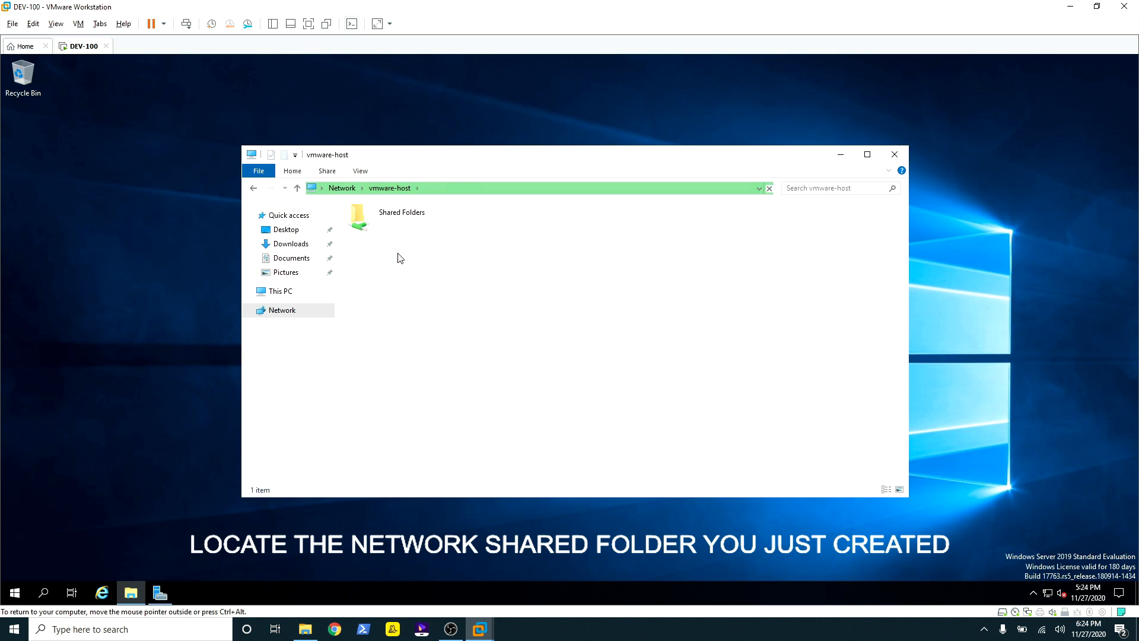
pyautogui.doubleClick(386, 220)
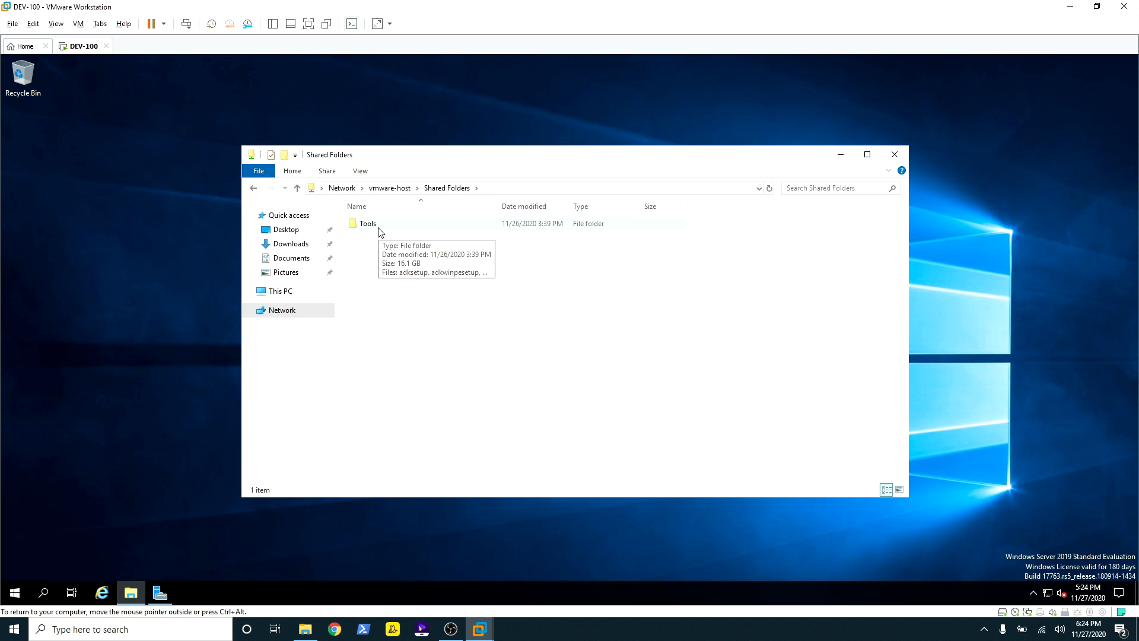
pyautogui.doubleClick(380, 230)
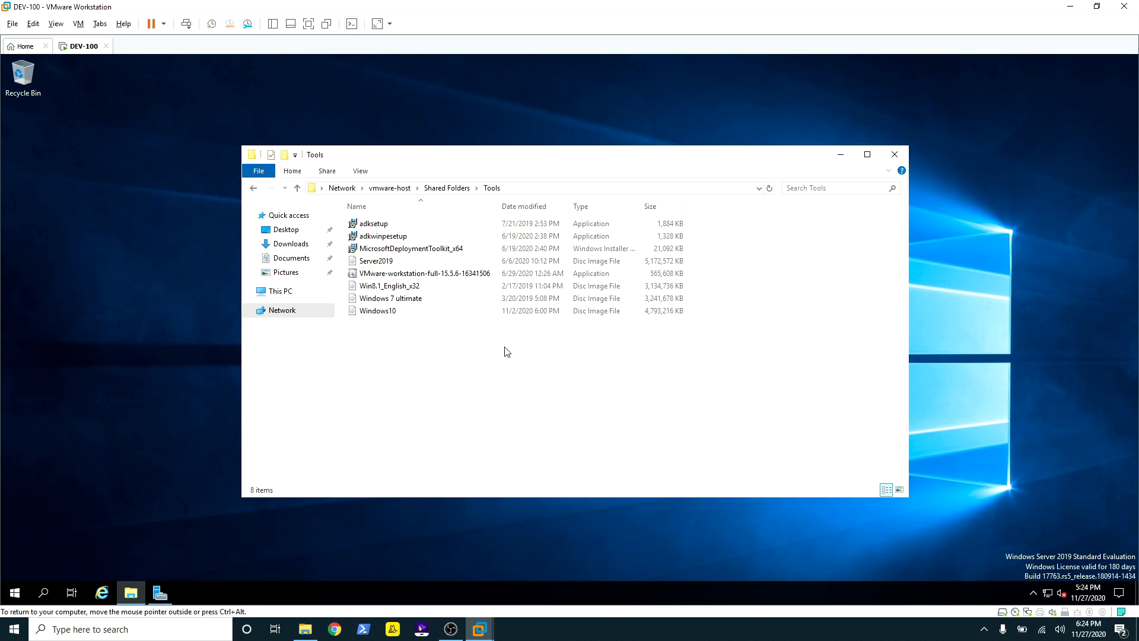
# Step: Copy the seven Tools files, excluding the VMware Workstation installer, then return to This PC
pyautogui.moveTo(615, 378); pyautogui.dragTo(336, 202)
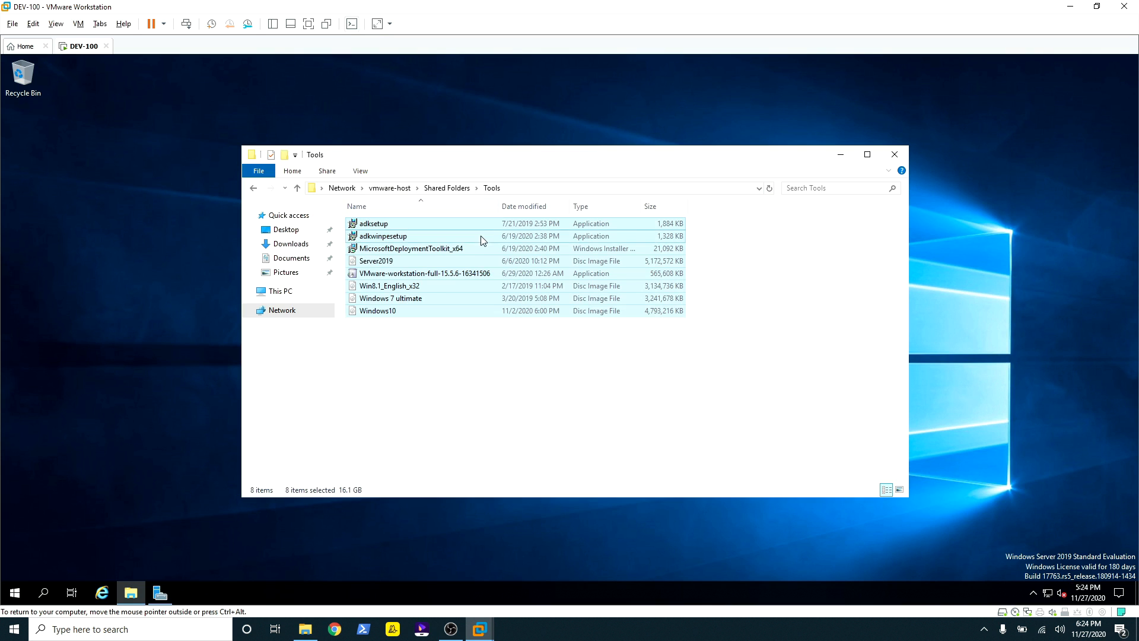
pyautogui.keyDown('ctrl'); pyautogui.click(405, 274); pyautogui.keyUp('ctrl')
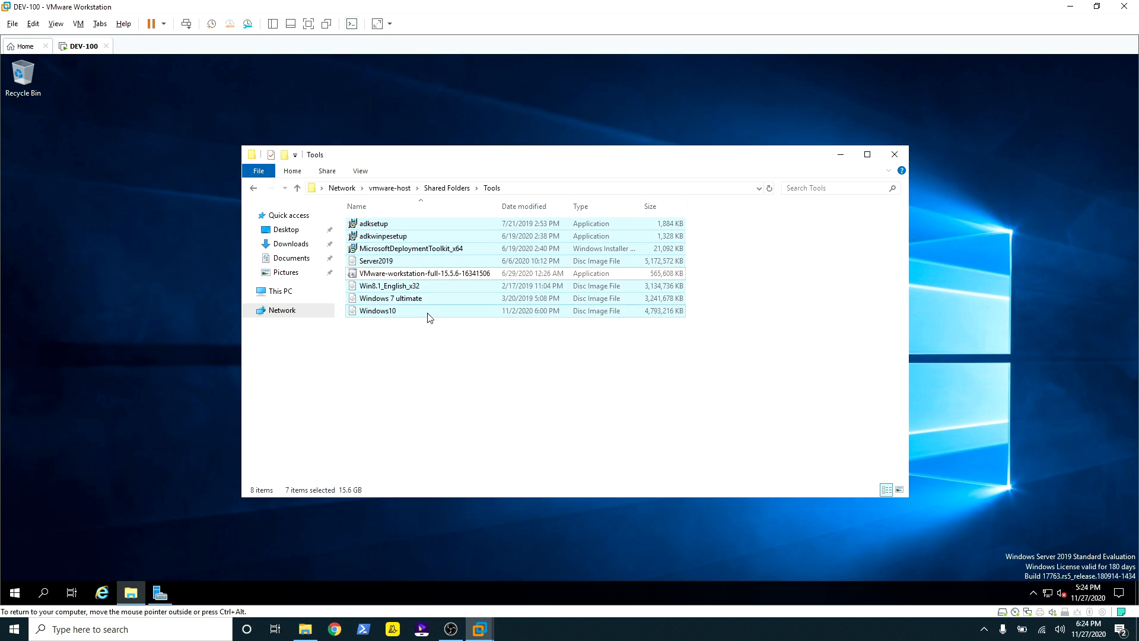
pyautogui.rightClick(417, 237)
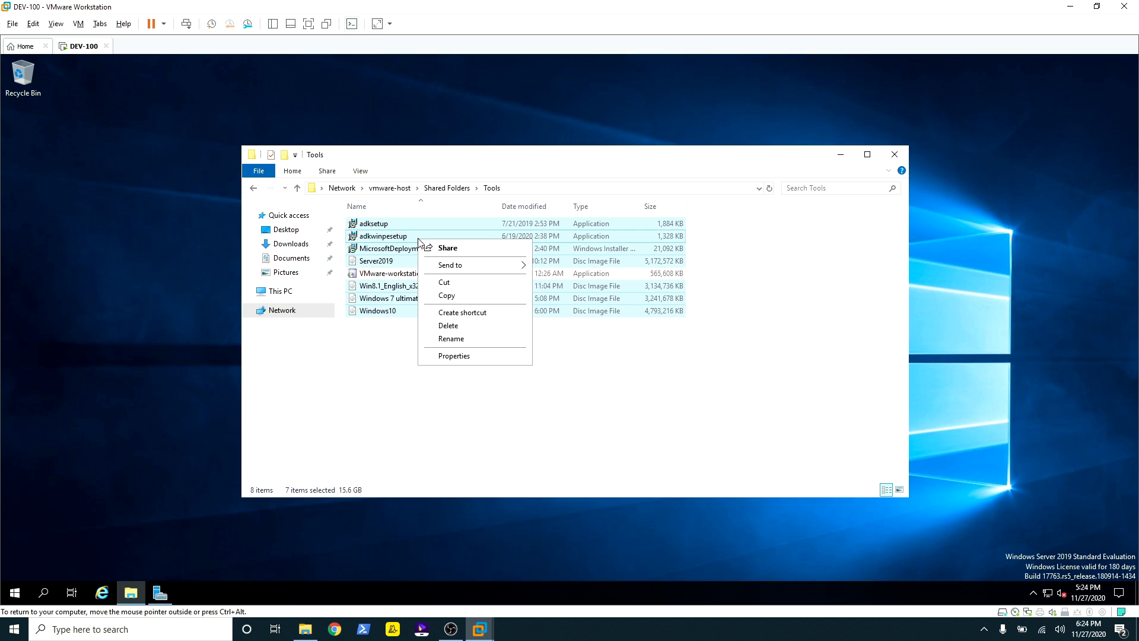
pyautogui.click(451, 298)
pyautogui.click(281, 292)
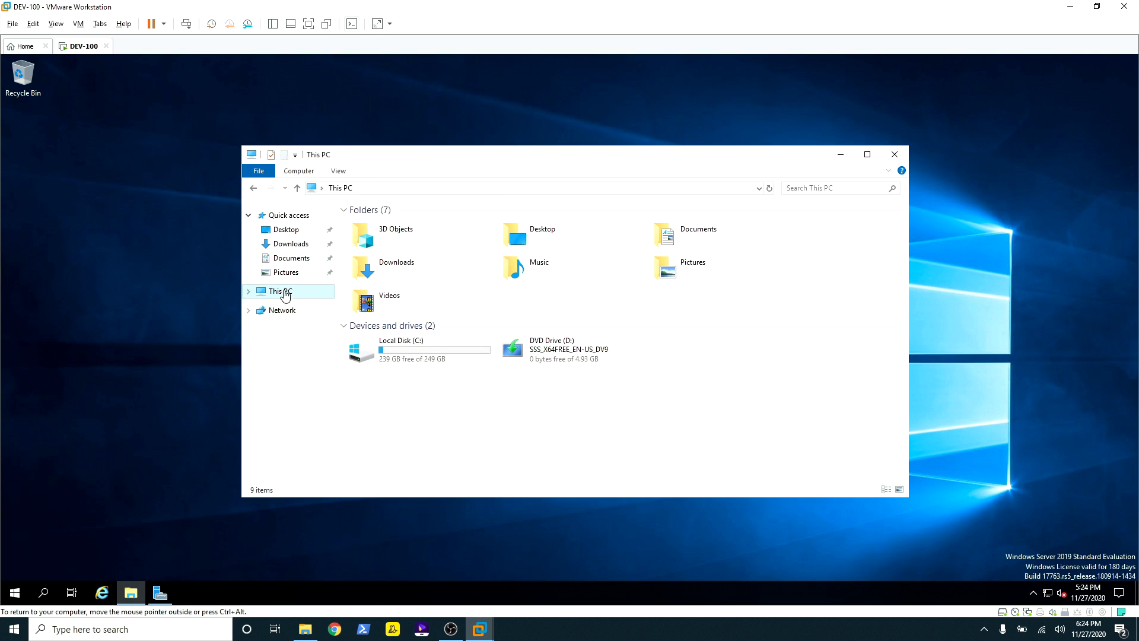
# Step: Create a new folder named Tools on the guest's Local Disk (C:)
pyautogui.doubleClick(414, 361)
pyautogui.rightClick(421, 301)
pyautogui.moveTo(509, 421)
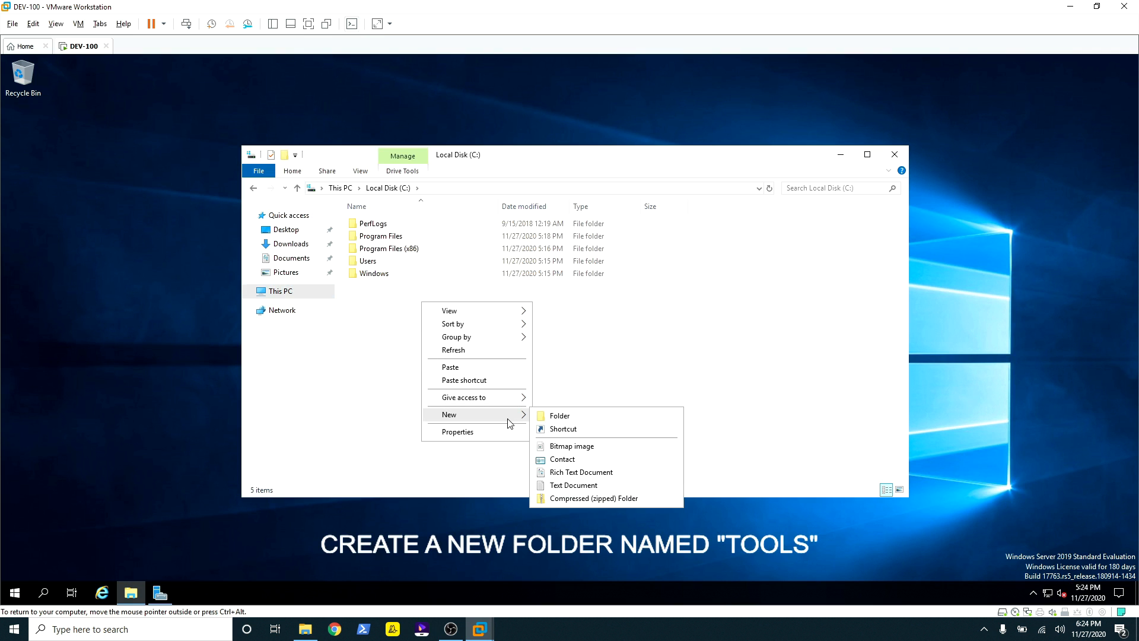
pyautogui.click(555, 412)
pyautogui.write('Tools')
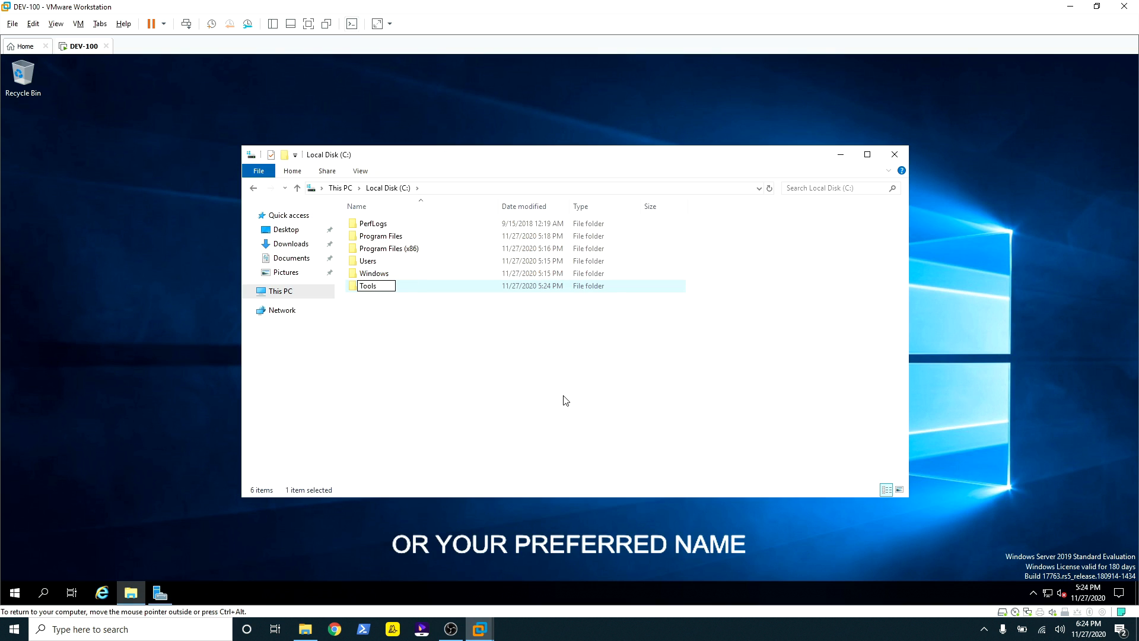
pyautogui.press('Return')
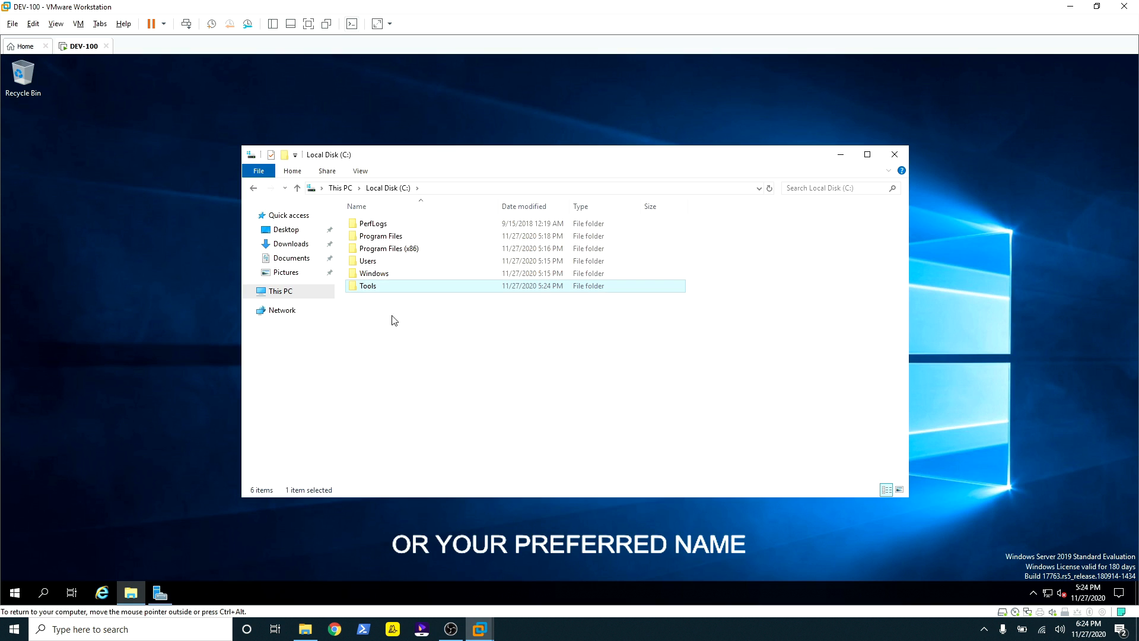
# Step: Paste the seven copied files into C:\Tools
pyautogui.doubleClick(383, 288)
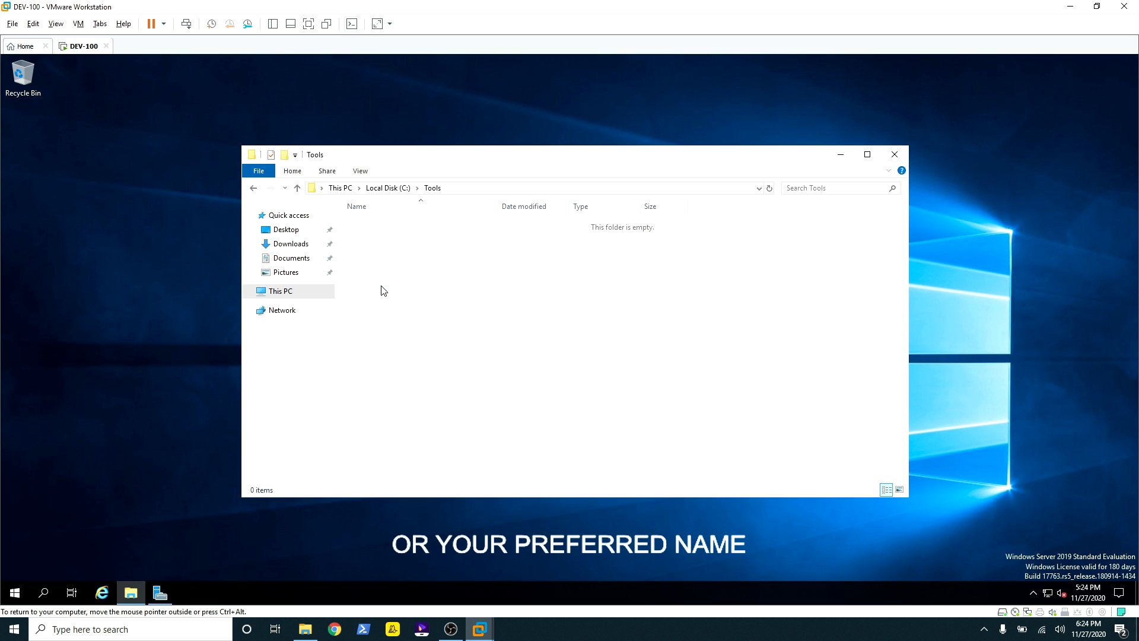
pyautogui.rightClick(392, 235)
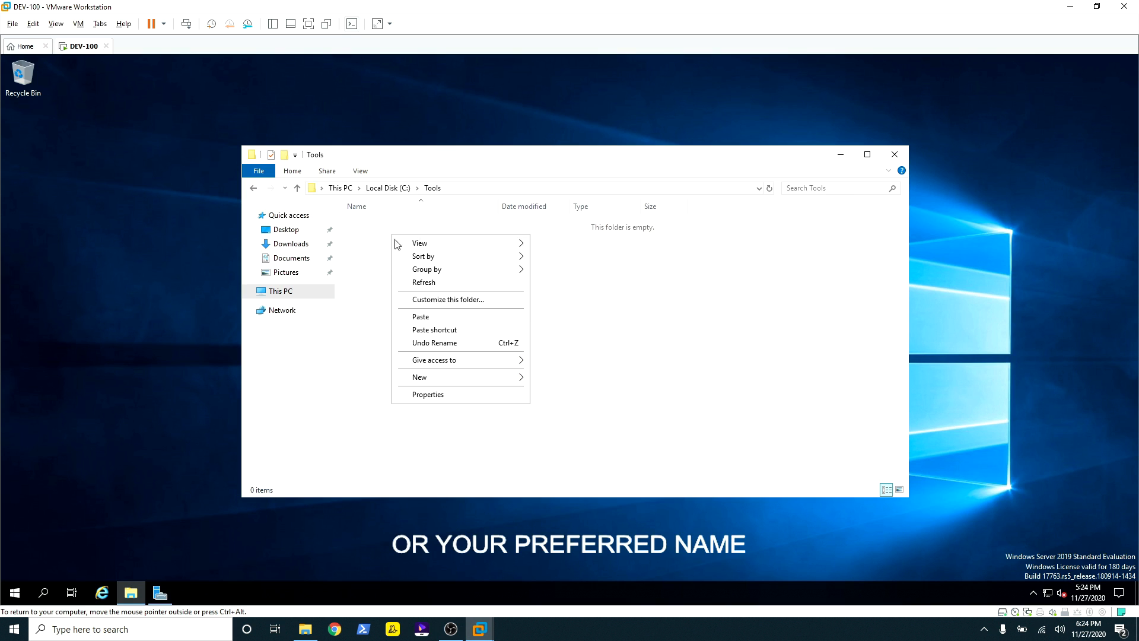
pyautogui.click(429, 319)
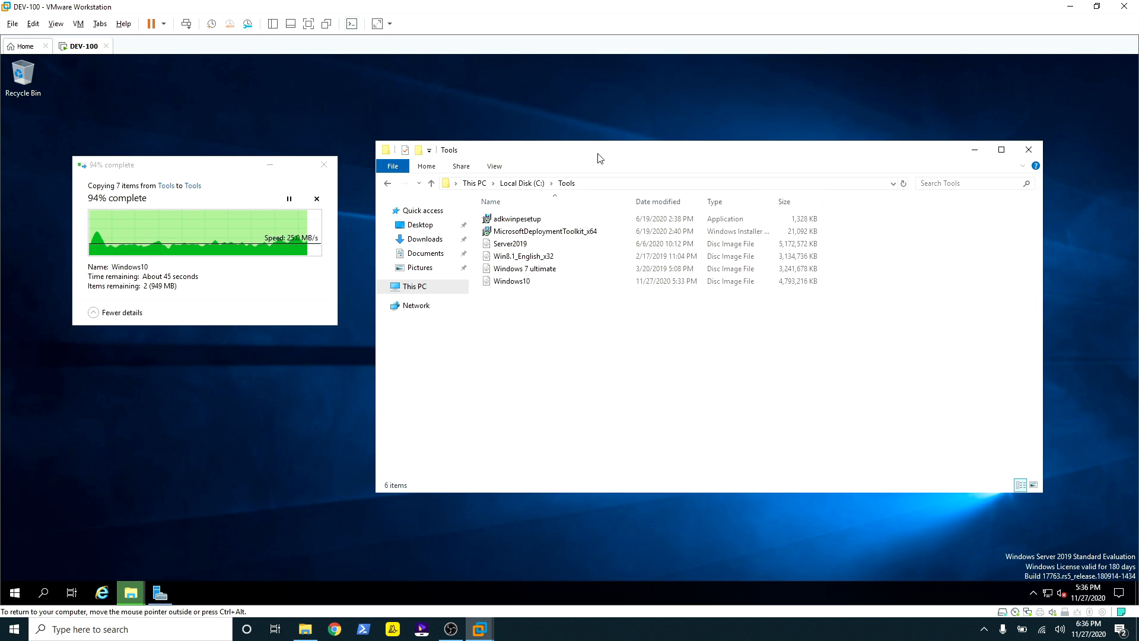
pyautogui.moveTo(601, 155); pyautogui.dragTo(587, 155)
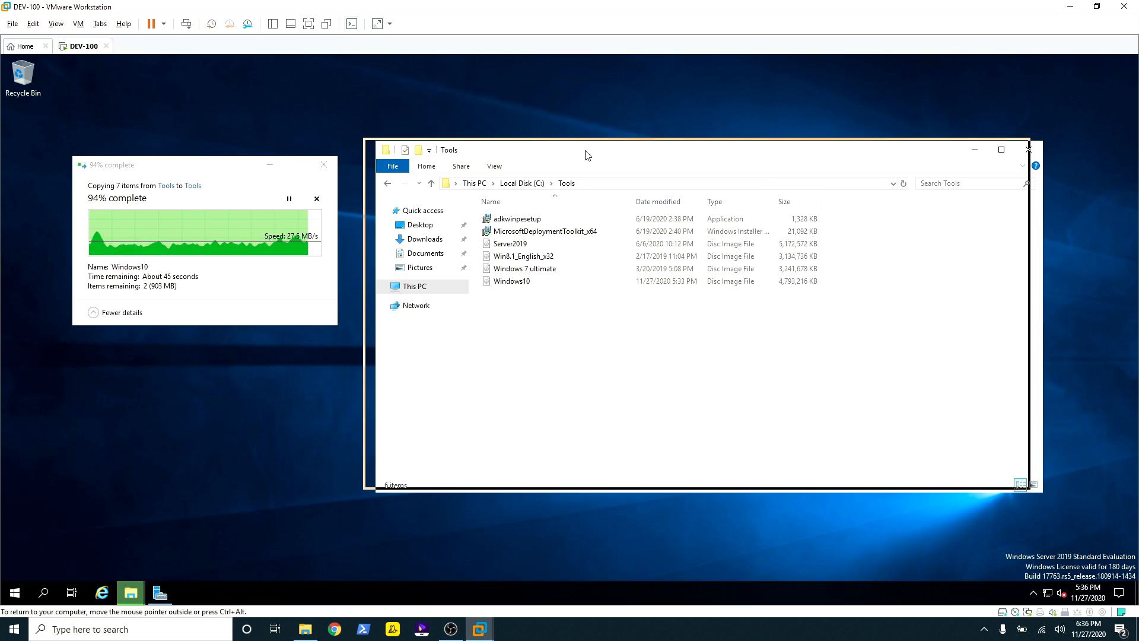